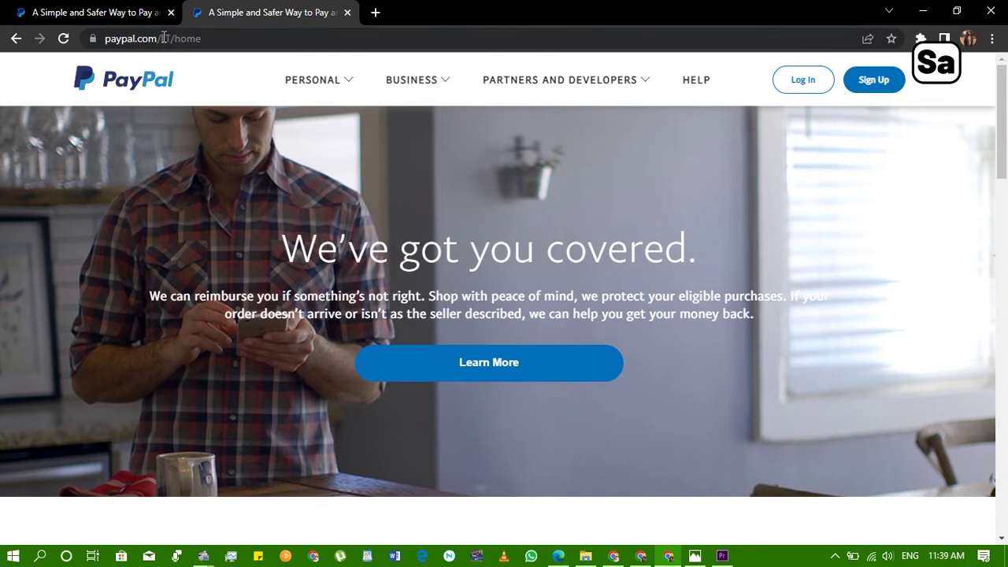
Step: Flip between the ng and LT PayPal home page tabs to compare them
click(167, 39)
click(125, 15)
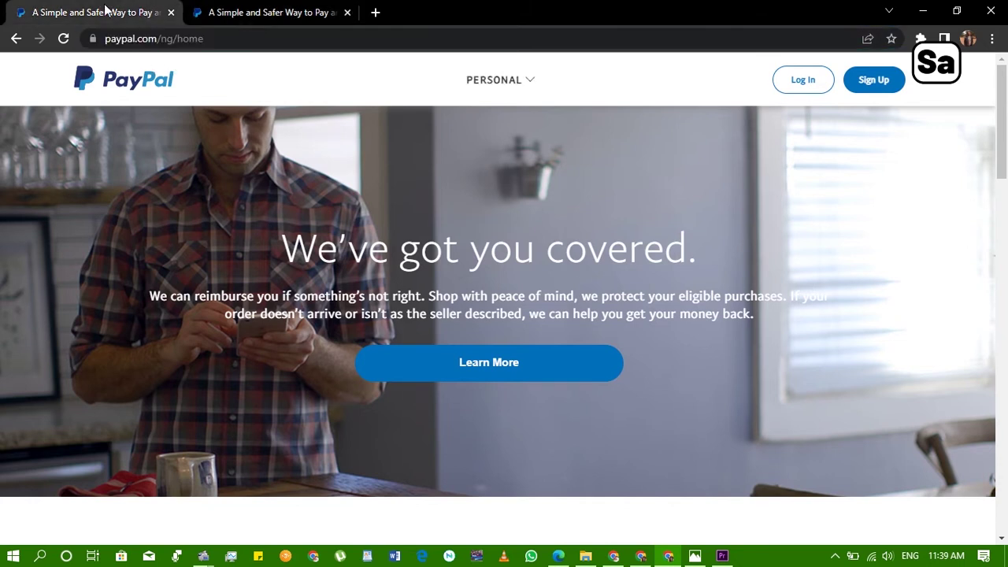
click(202, 38)
click(263, 11)
click(41, 11)
click(285, 7)
click(115, 9)
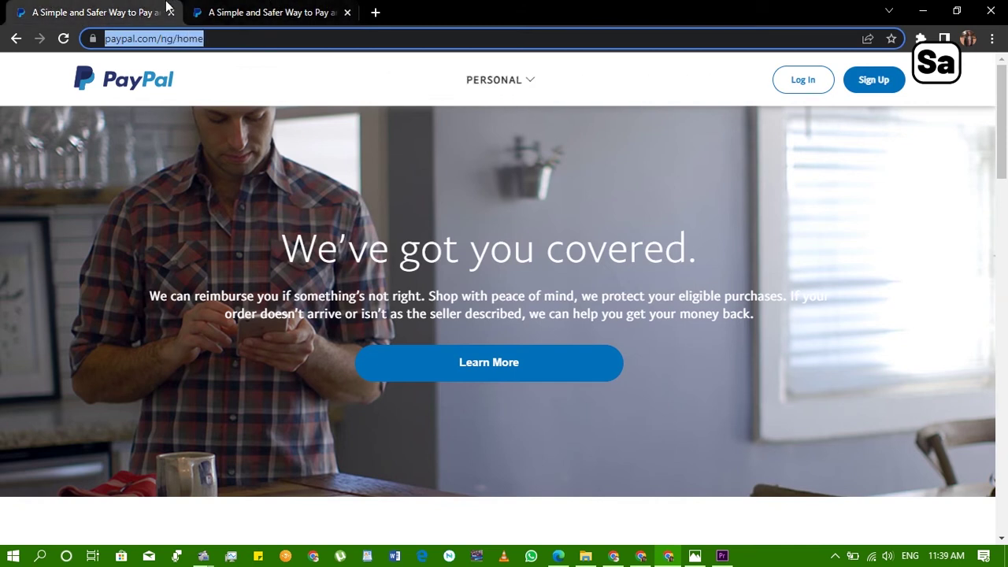
click(292, 15)
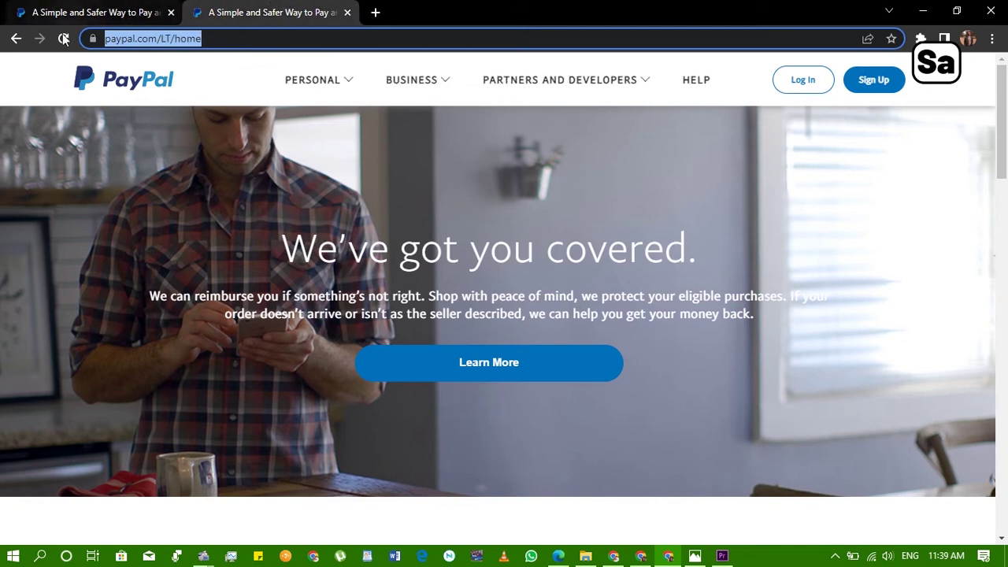
click(118, 11)
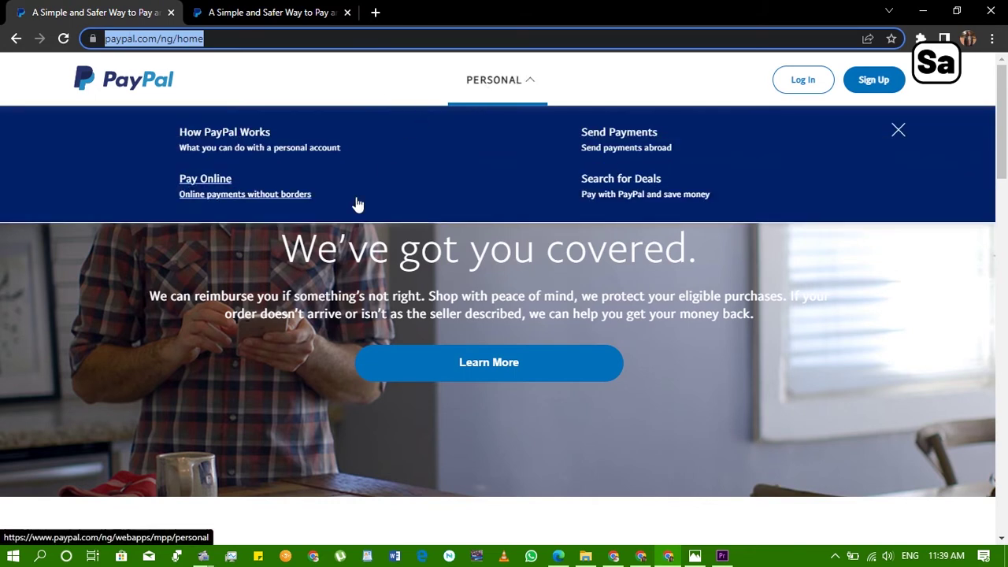
click(152, 244)
Step: Go to the LT home page tab and browse its navigation menus
mouse_move(493, 79)
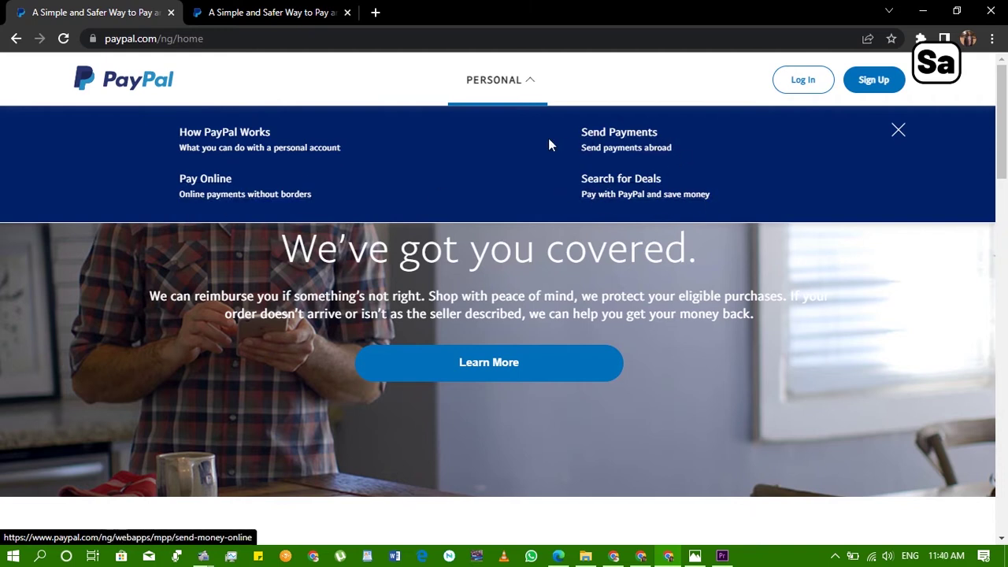
click(321, 8)
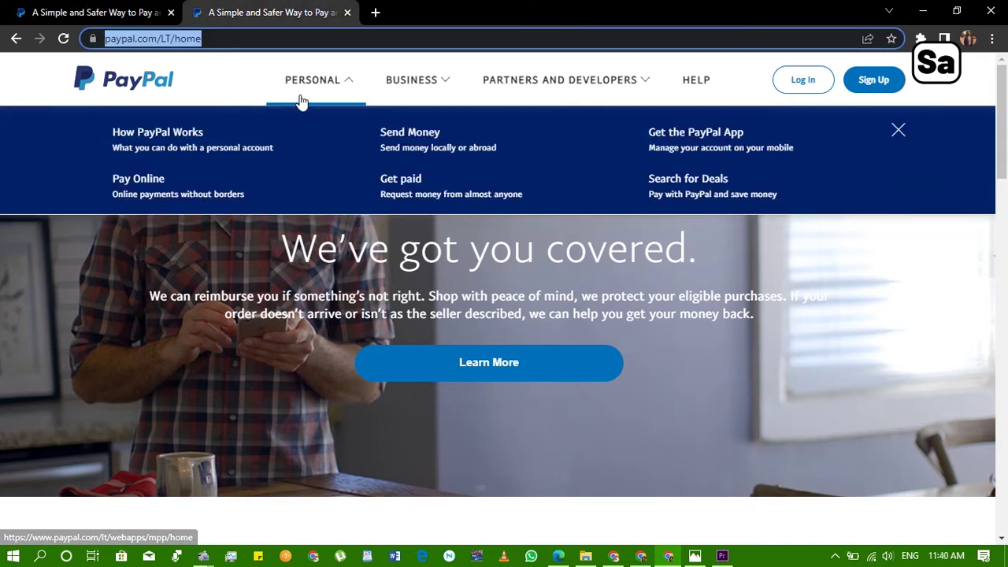
mouse_move(538, 97)
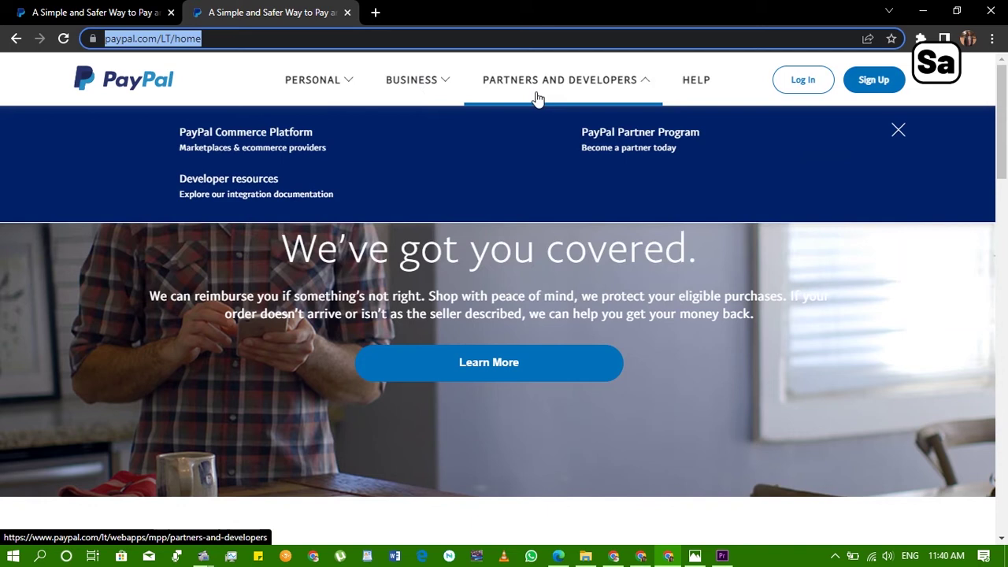
mouse_move(411, 96)
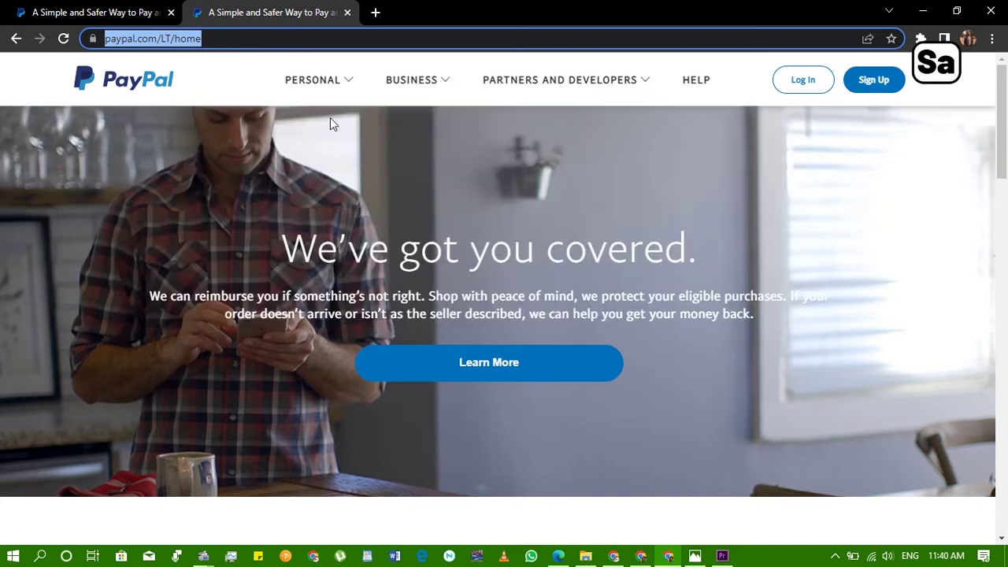
click(276, 33)
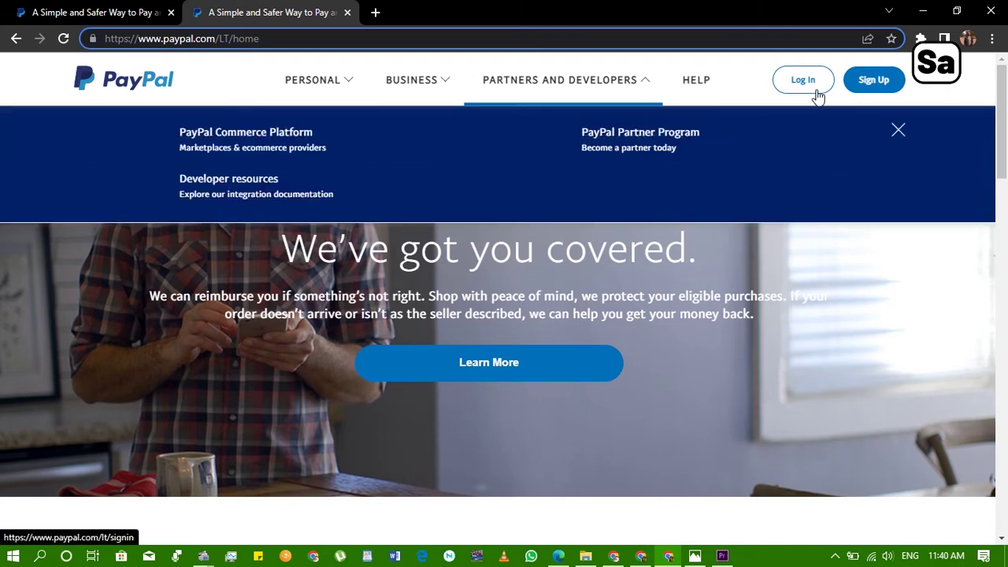
Step: Start signing up and choose a Business account
click(871, 81)
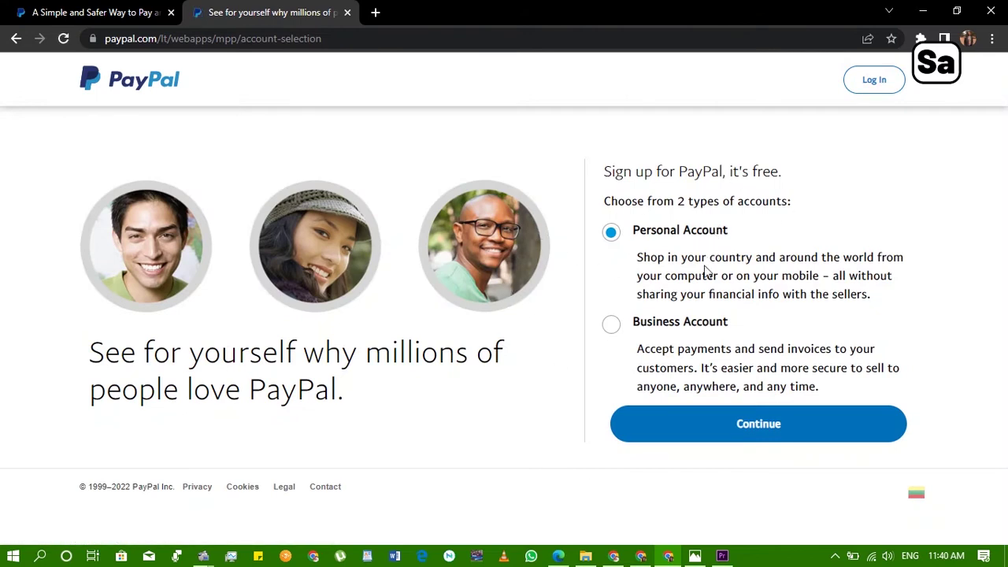
click(646, 331)
click(811, 445)
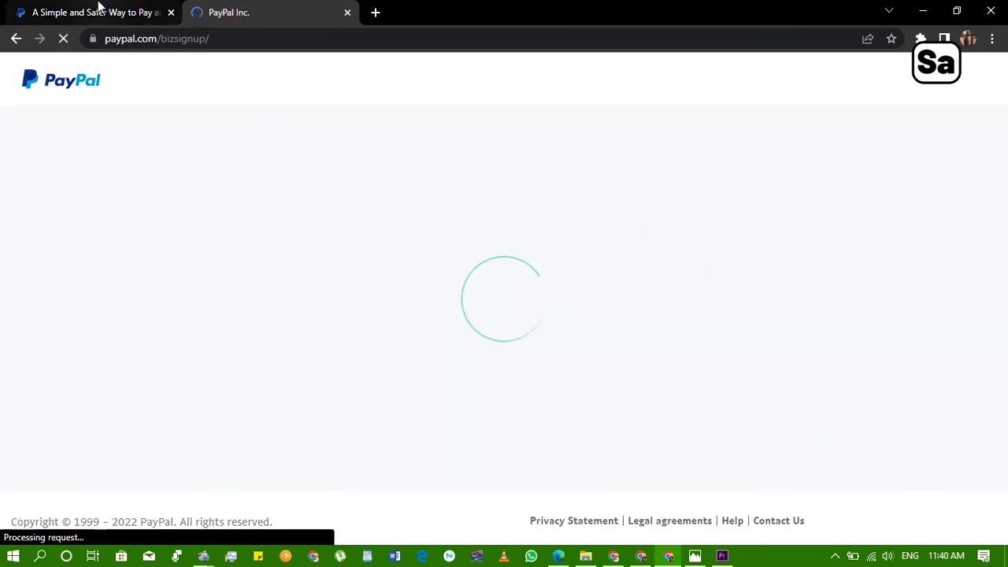
Step: Change the first tab's address from the ng home page to the LT one
click(126, 10)
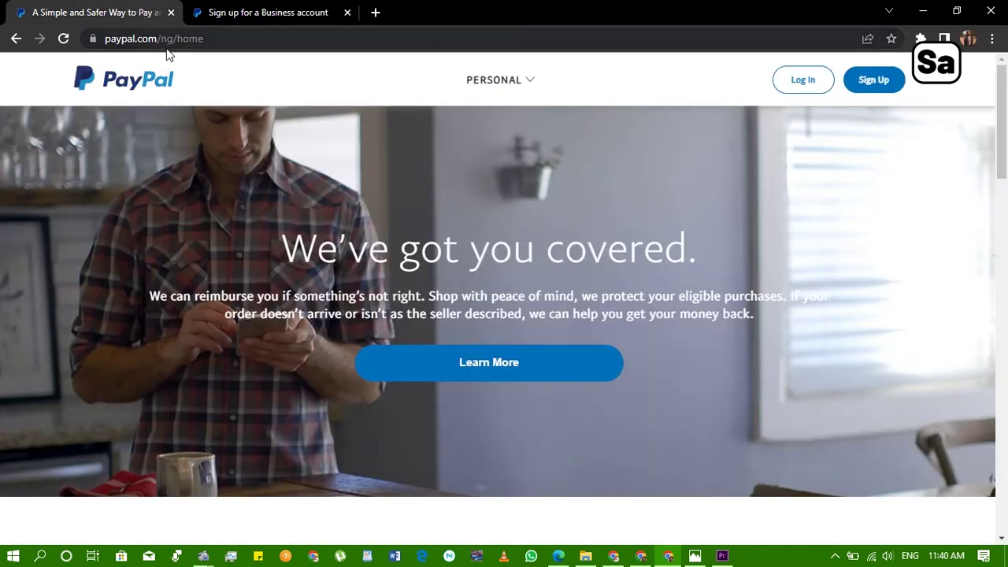
click(178, 39)
click(173, 39)
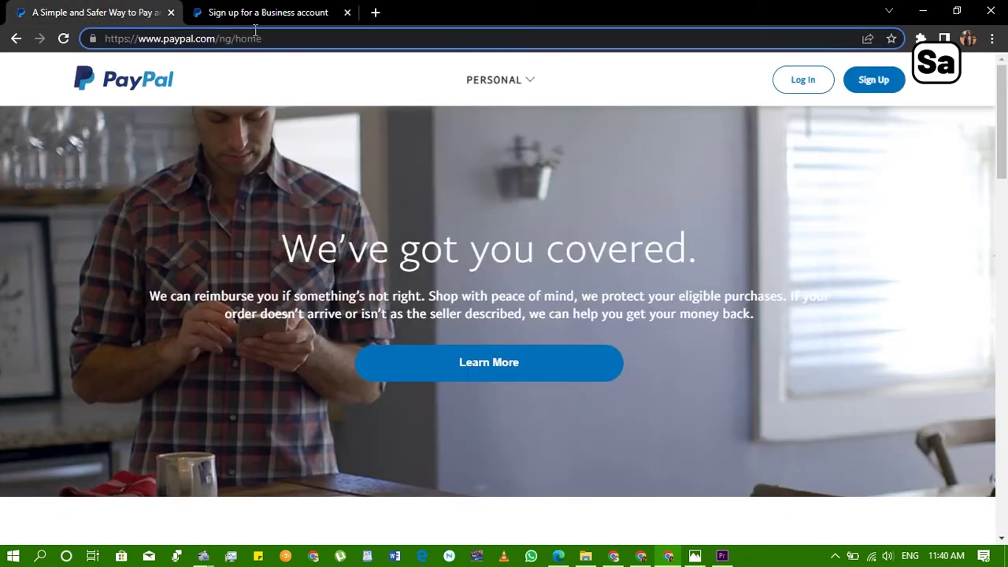
key(BackSpace)
key(BackSpace)
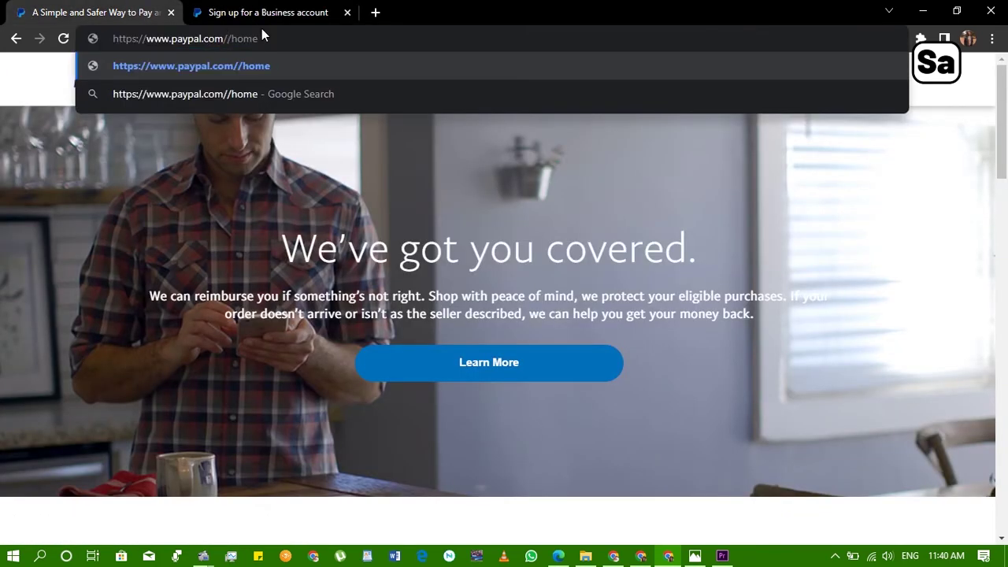
text(LT)
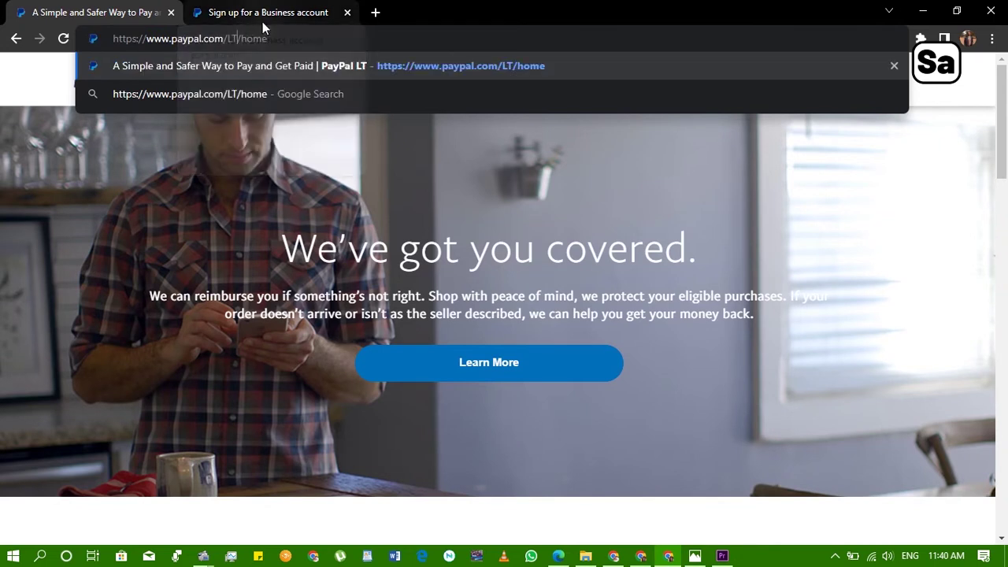
key(Return)
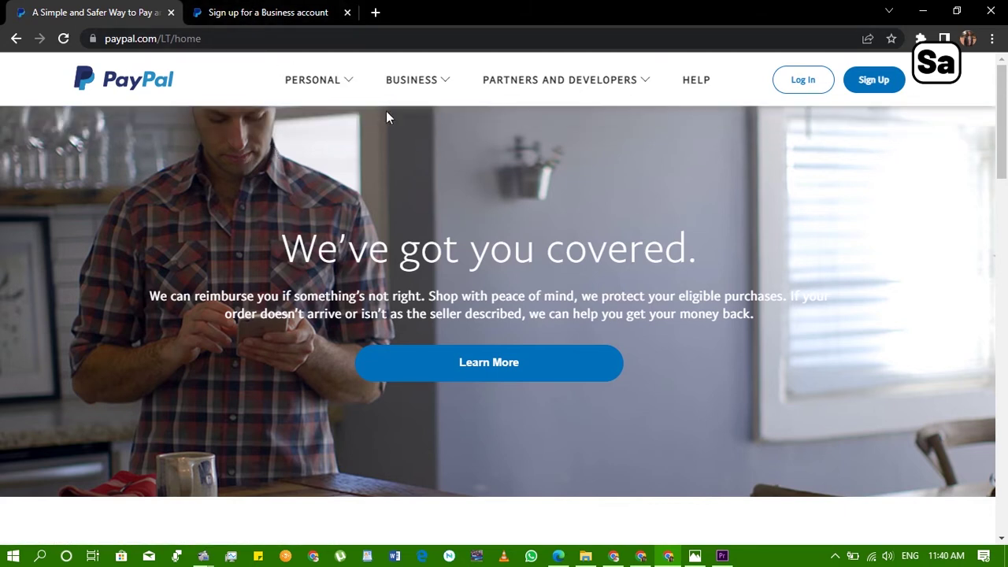
Step: Enter the sign-up email address on the business sign-up page and submit it
click(266, 9)
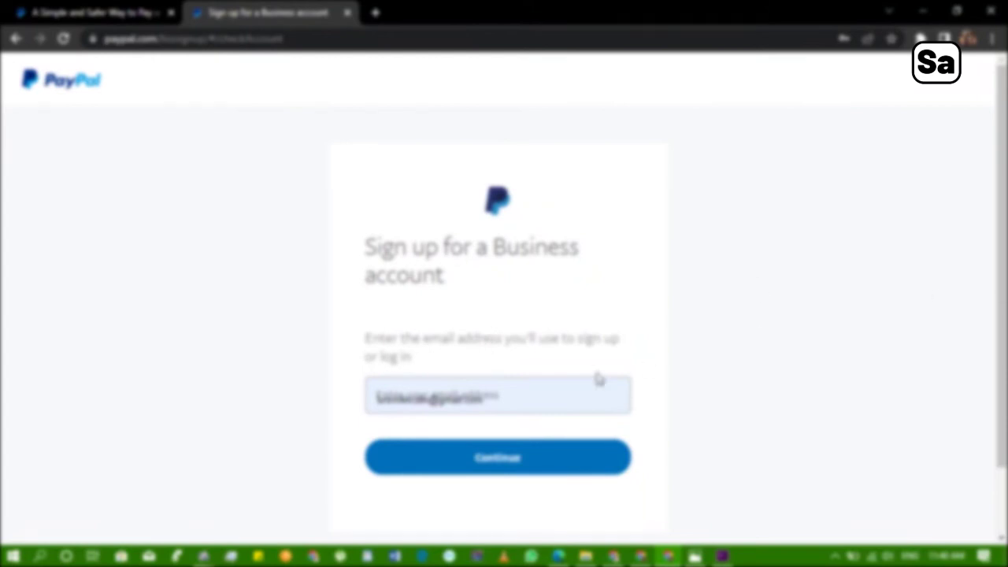
click(528, 397)
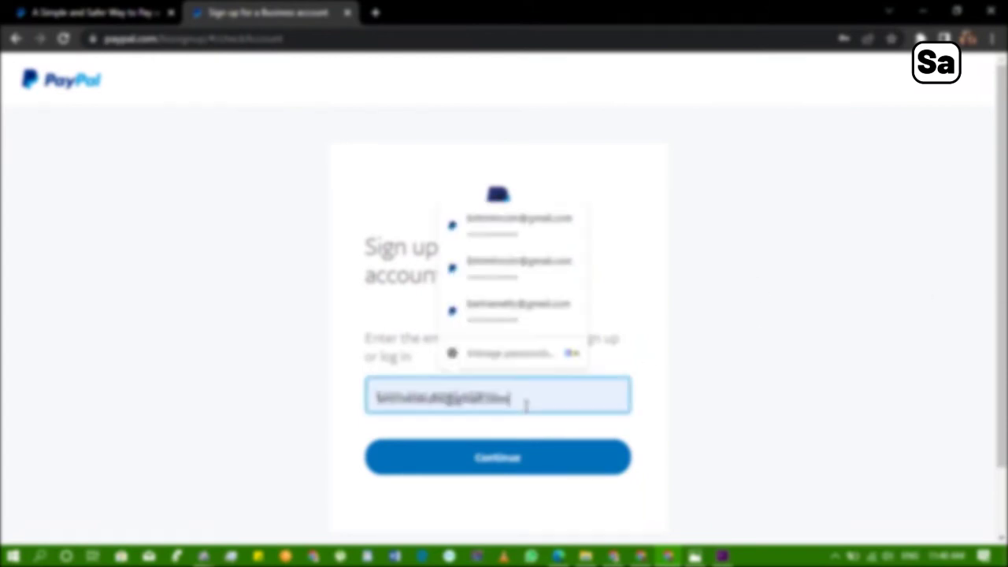
click(441, 471)
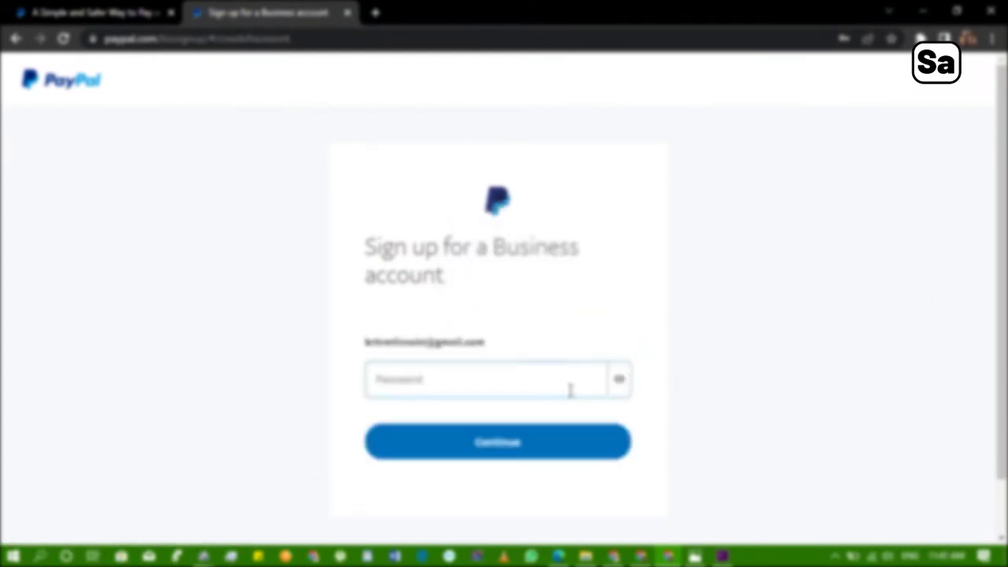
Step: Autofill the saved password, continue, and start the contact's legal first name
click(551, 389)
click(559, 186)
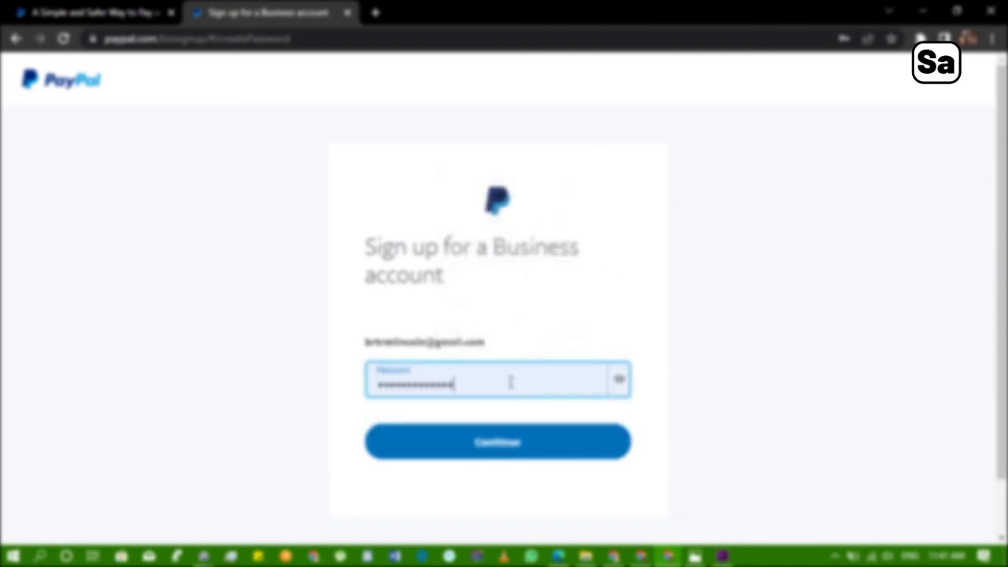
click(586, 438)
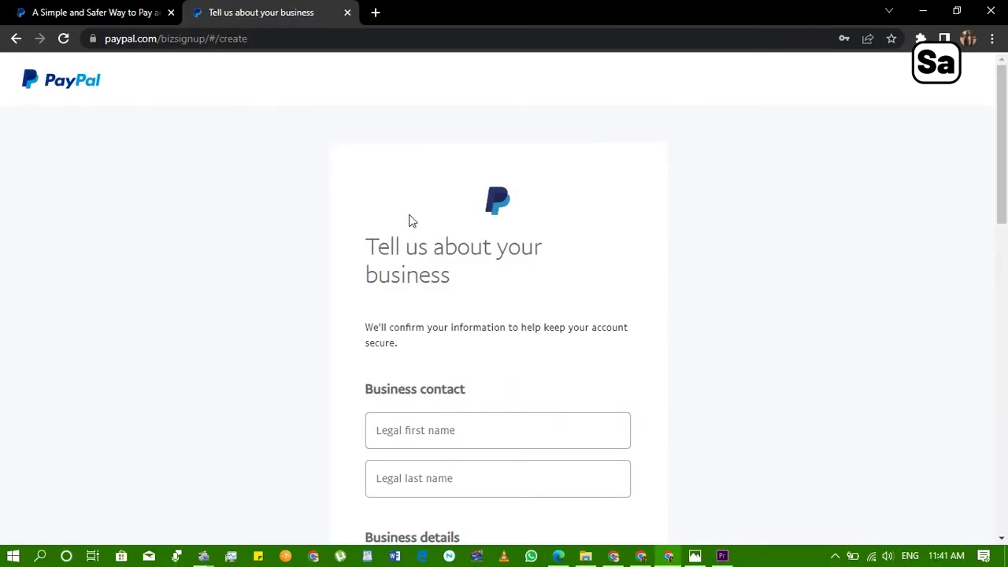
scroll(451, 260, down, 2)
scroll(480, 205, down, 1)
click(486, 193)
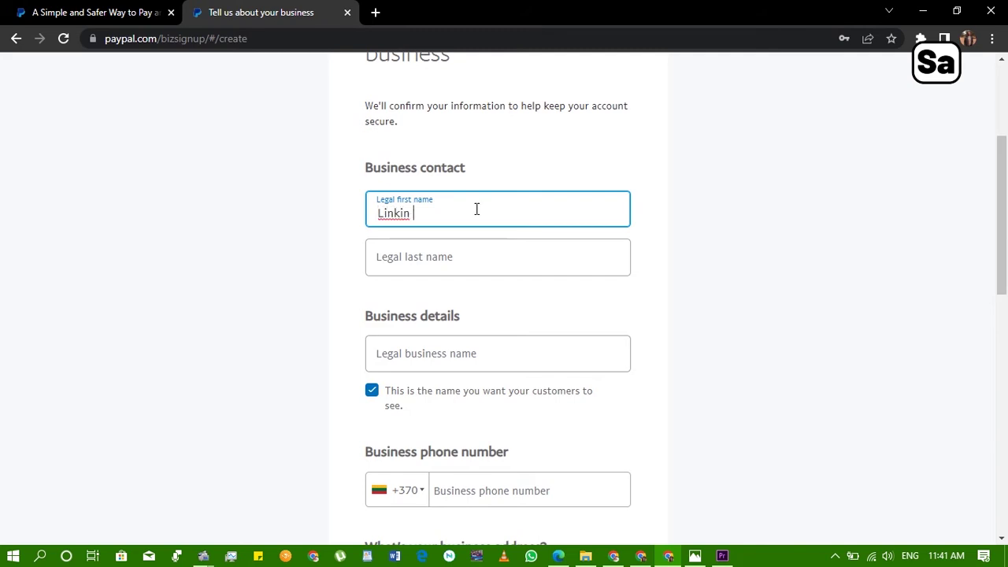
Step: Enter the contact's legal last name and type the business name 'Streamers Academy'
click(493, 269)
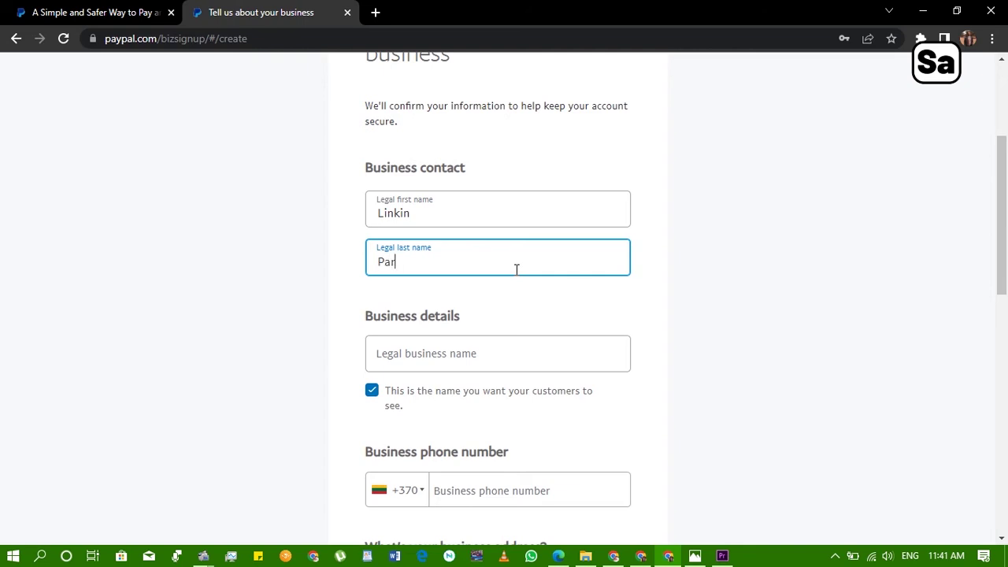
click(477, 354)
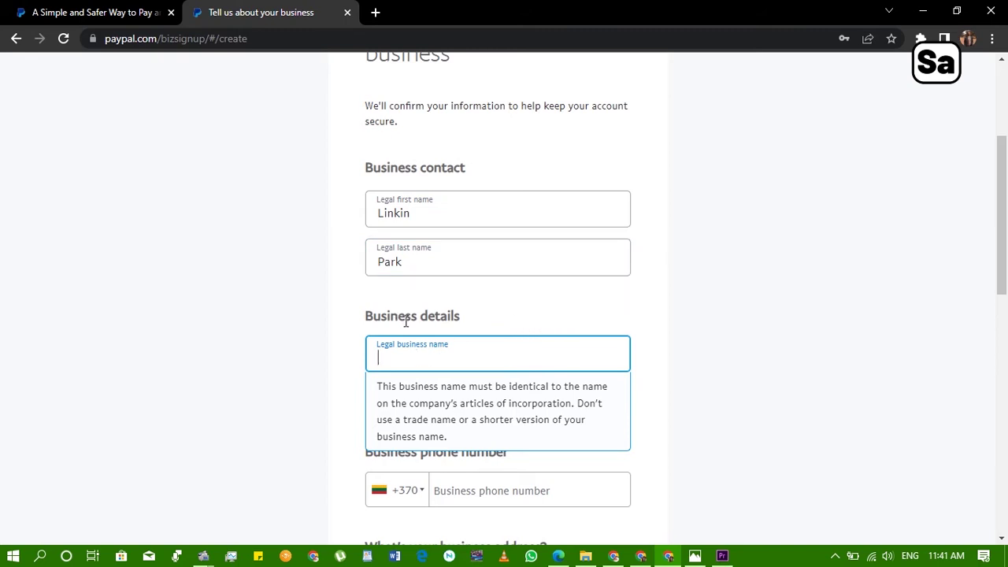
text(G)
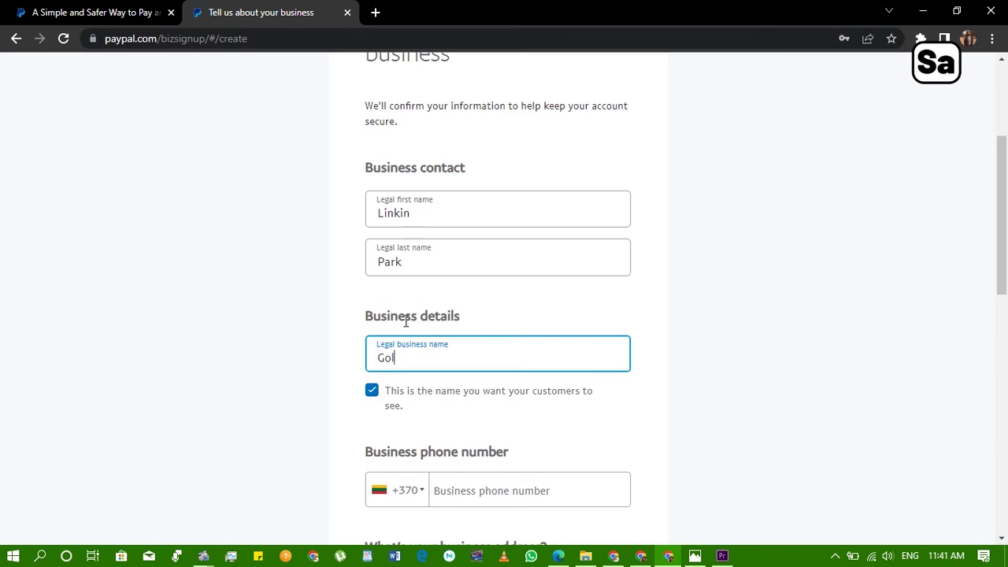
key(BackSpace)
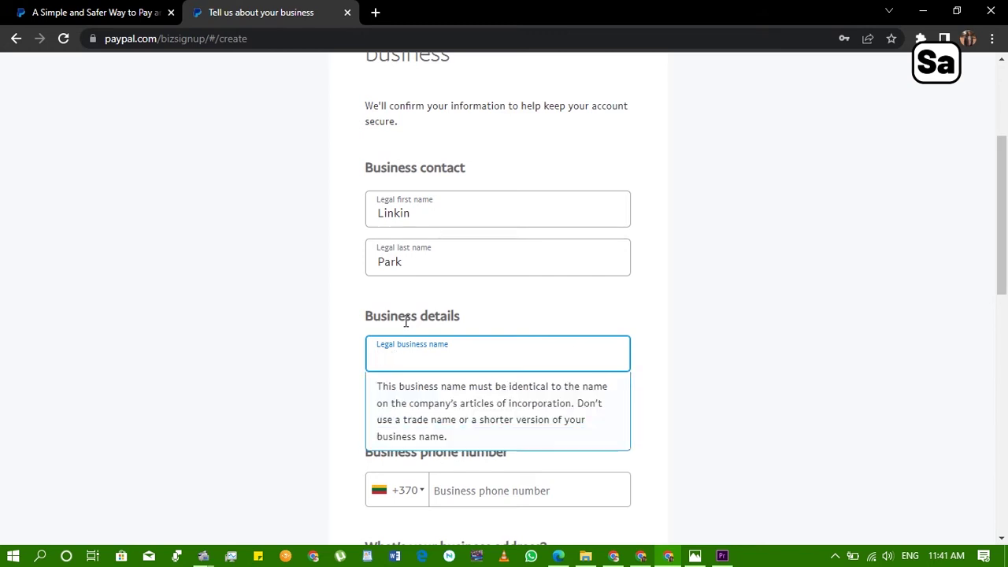
text(Streamewrsx)
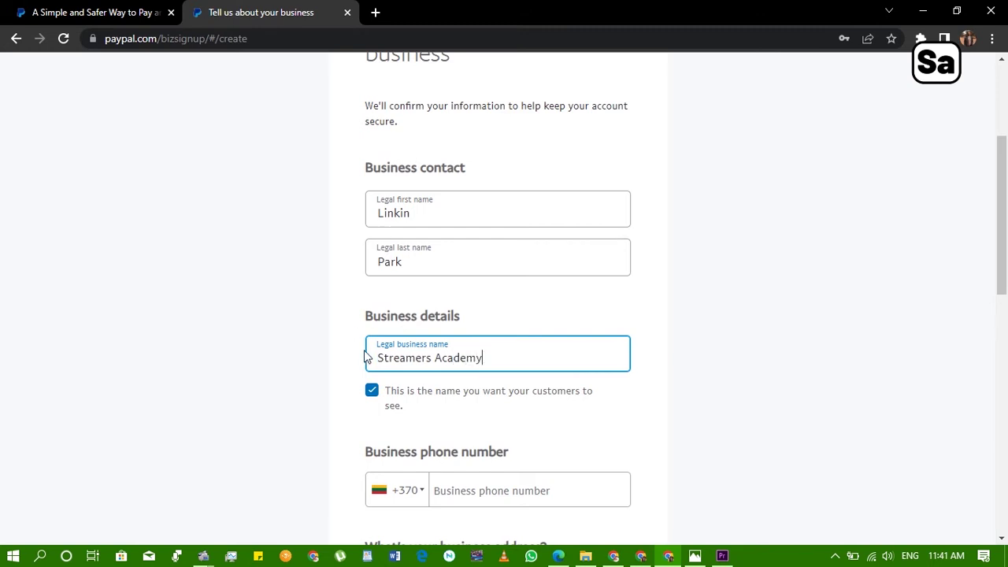
Step: Begin editing the business phone number, keeping Lithuania +370 as the country code
scroll(386, 356, down, 1)
click(519, 414)
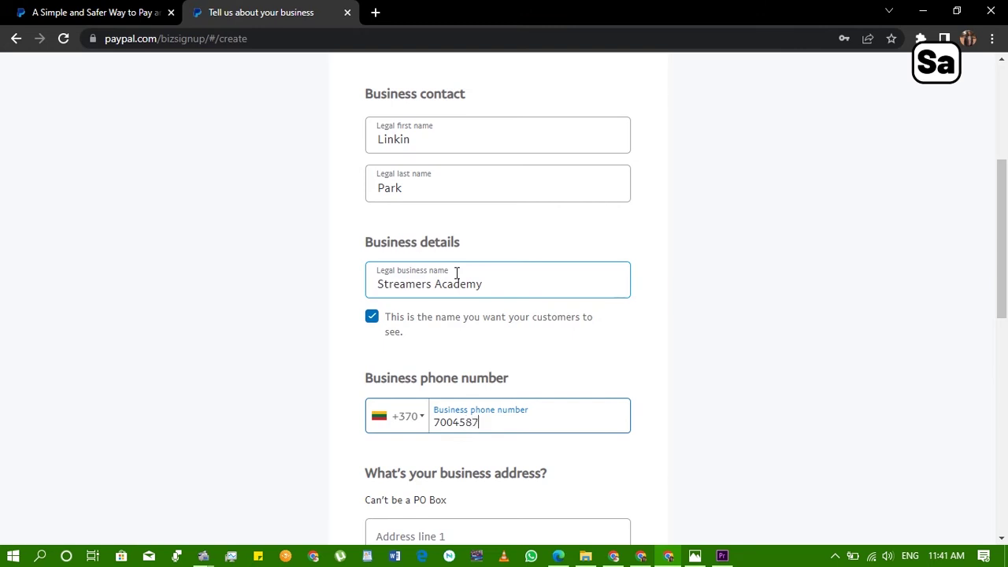
text(6)
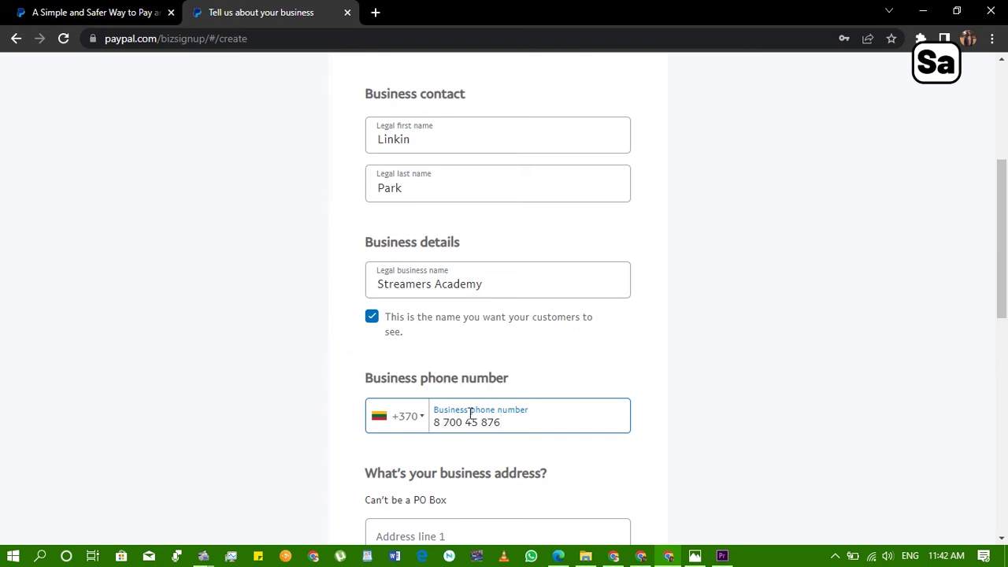
key(BackSpace)
key(BackSpace)
key(End)
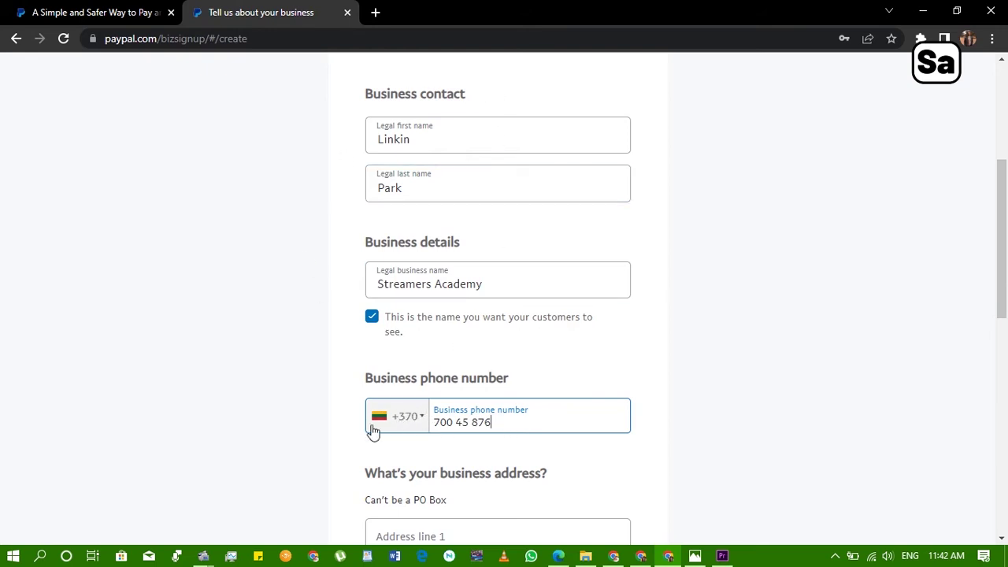
drag(369, 396, 585, 389)
click(305, 359)
click(420, 423)
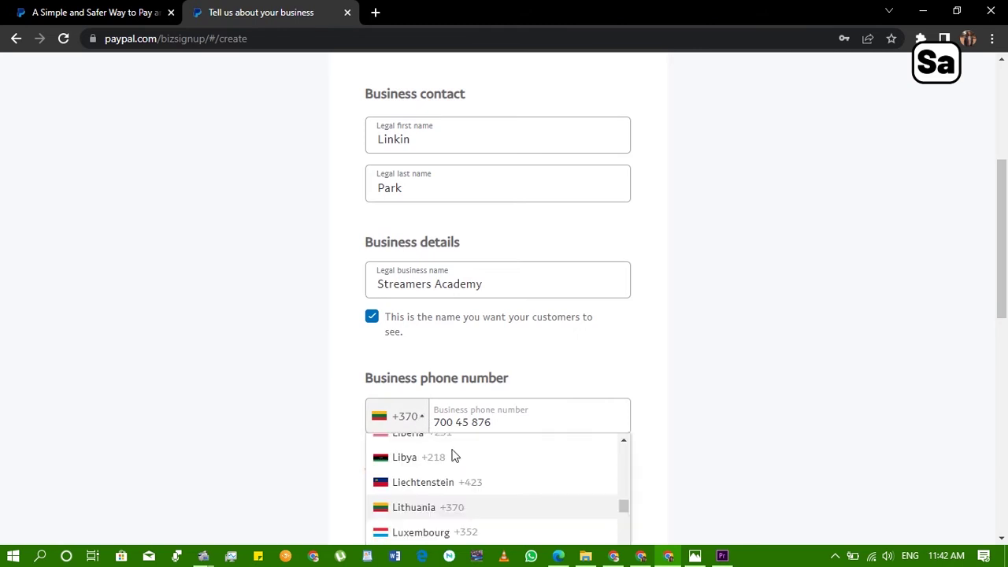
scroll(520, 467, down, 2)
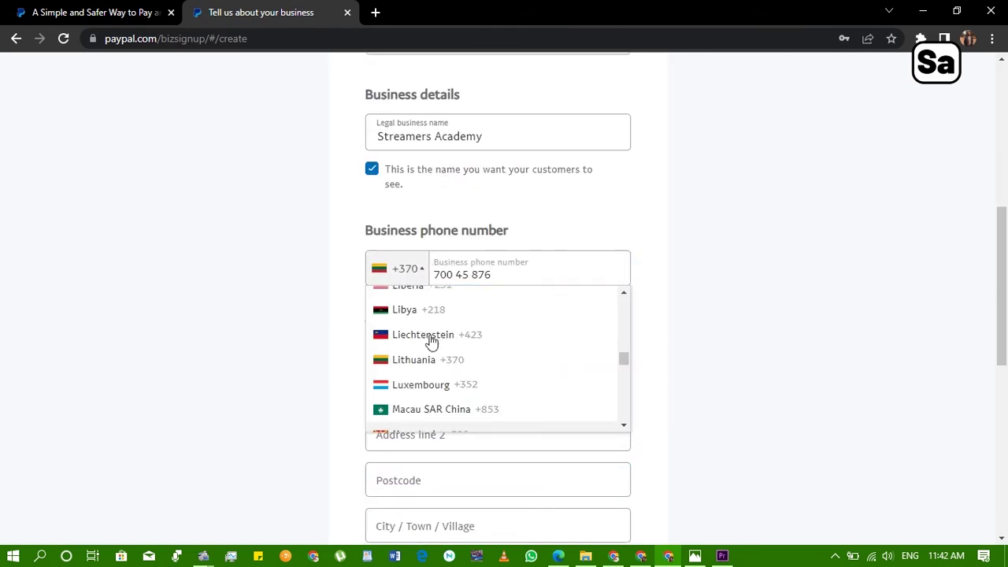
click(487, 371)
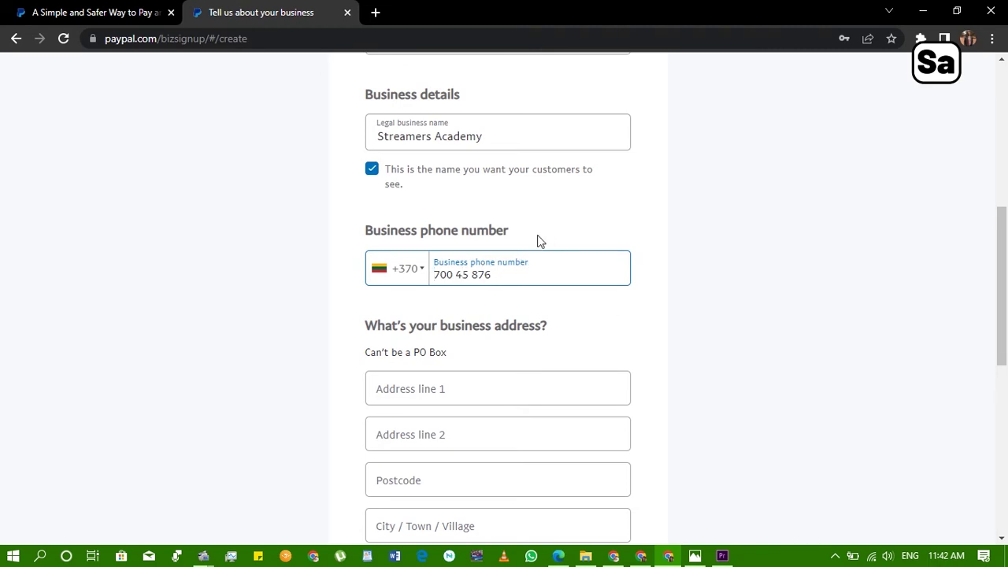
Step: Clear and retype the business phone number digits under the +370 code
key(BackSpace)
drag(502, 278, 483, 283)
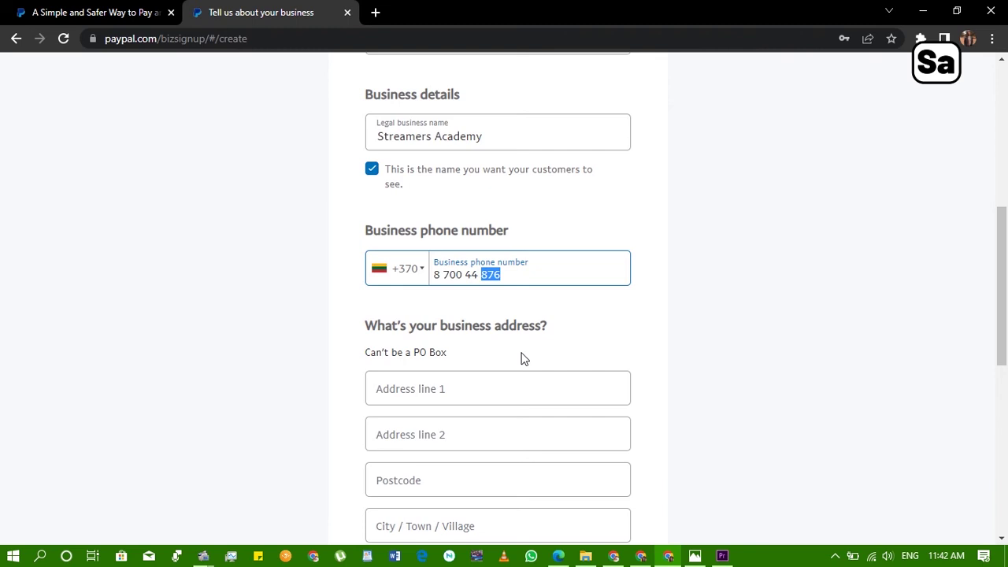
click(445, 281)
key(BackSpace)
key(BackSpace)
key(BackSpace)
drag(478, 274, 434, 271)
key(BackSpace)
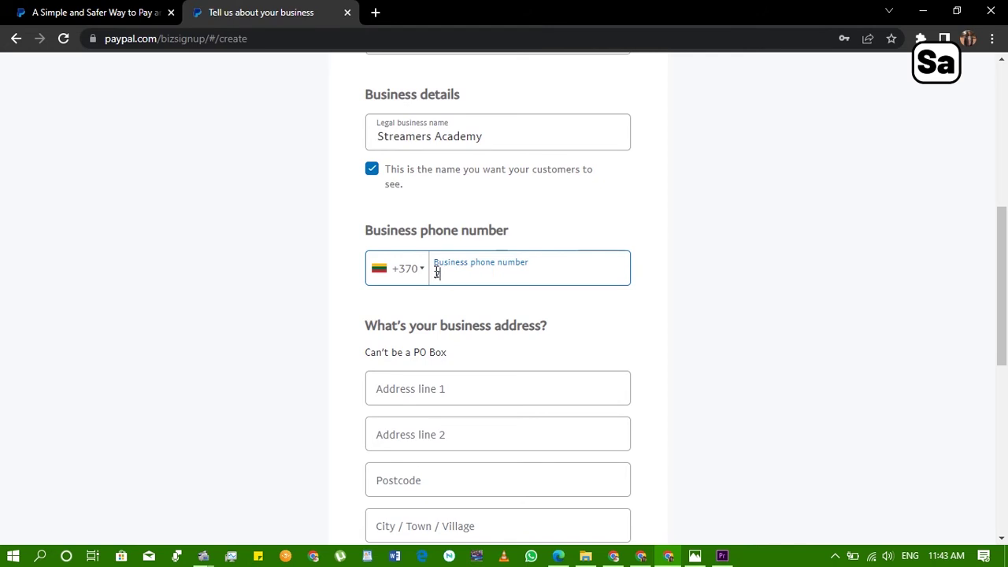
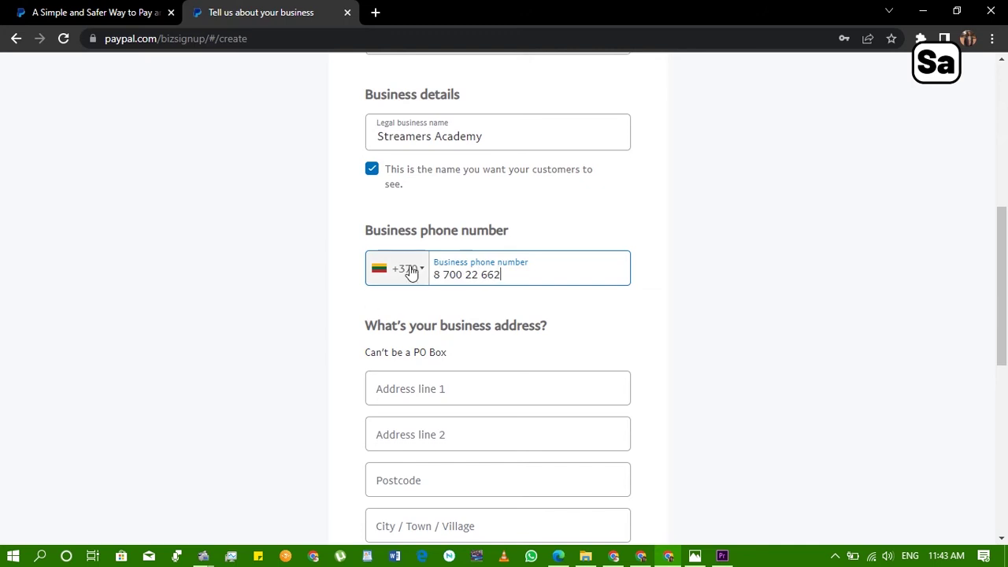
click(445, 275)
key(BackSpace)
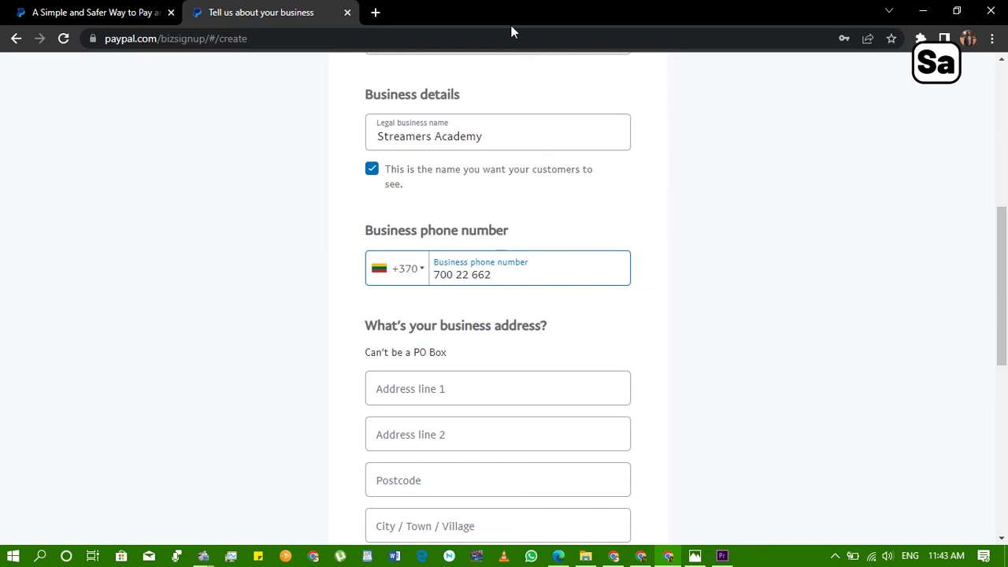
Step: Replace the business address line 1 with the suggested Kaunas street
scroll(541, 234, down, 3)
click(535, 247)
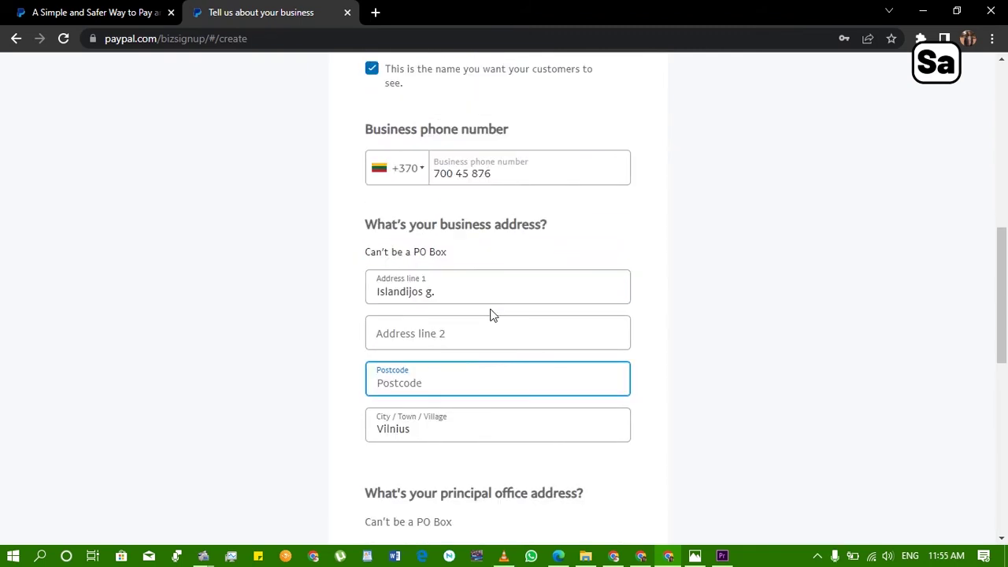
click(492, 293)
click(618, 413)
click(518, 313)
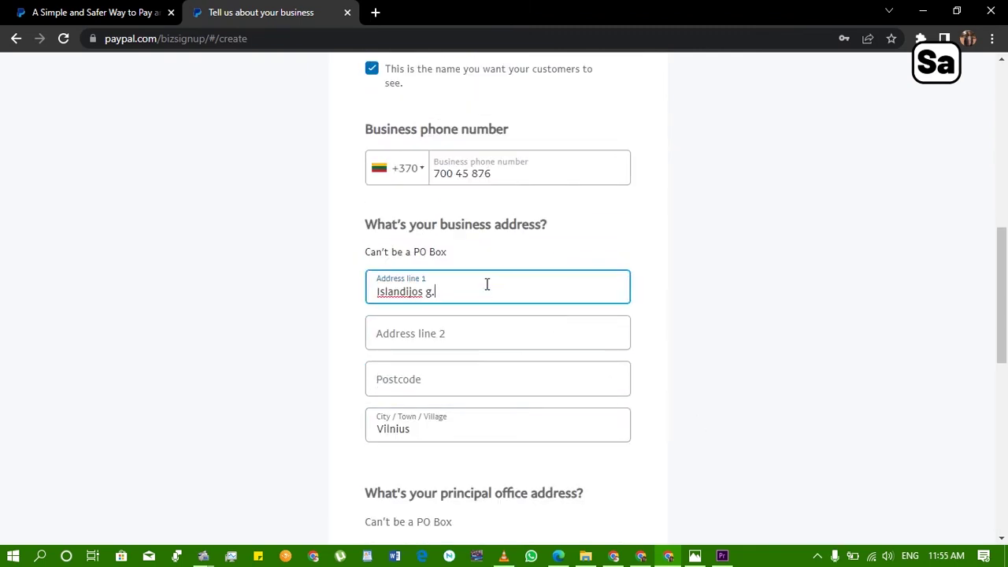
drag(486, 283, 279, 342)
key(BackSpace)
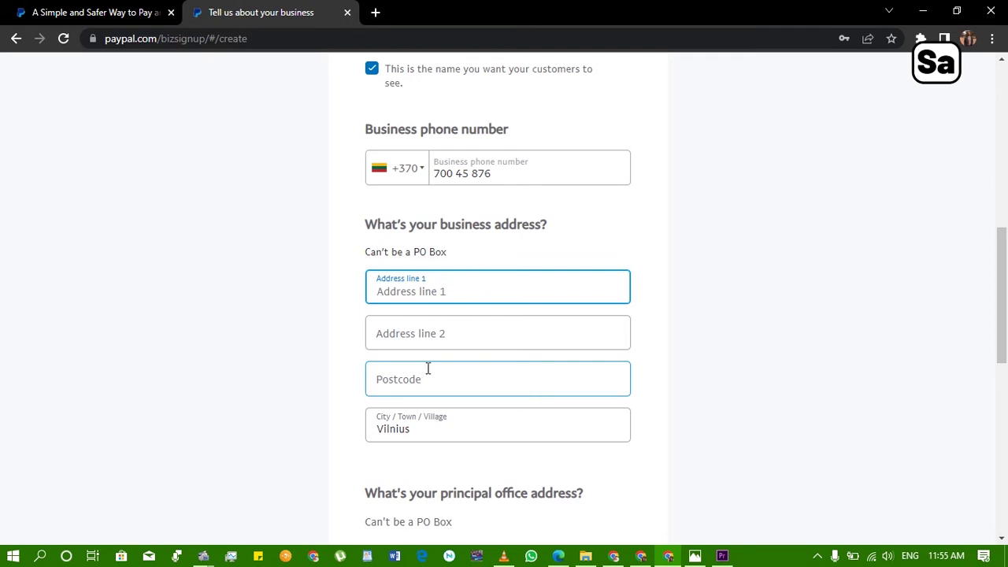
text(K)
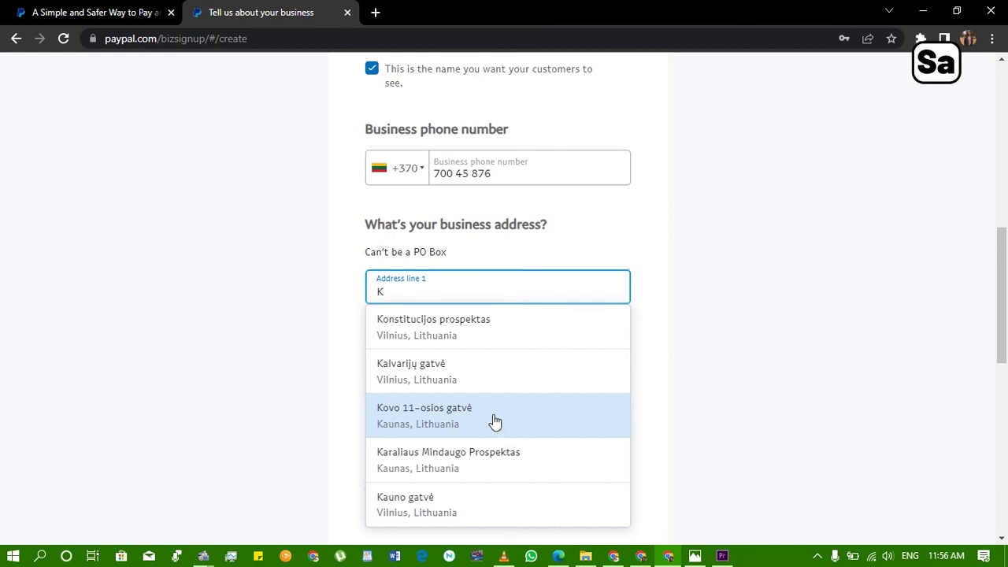
click(494, 423)
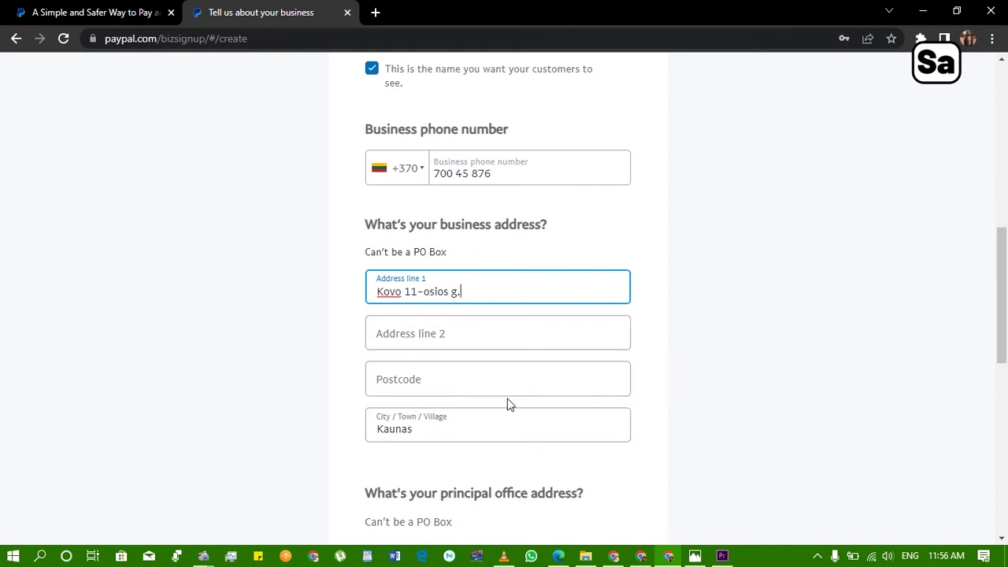
Step: Copy the business street into the principal office address line 1
scroll(497, 406, down, 1)
scroll(496, 405, down, 4)
click(484, 317)
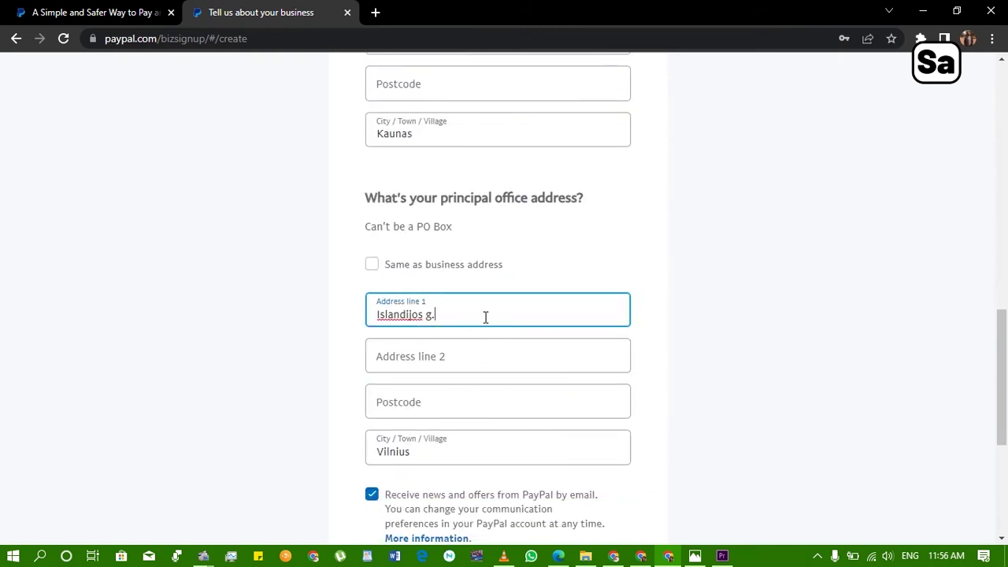
drag(484, 317, 341, 321)
scroll(624, 327, up, 4)
click(502, 288)
drag(502, 288, 338, 314)
key(ctrl+c)
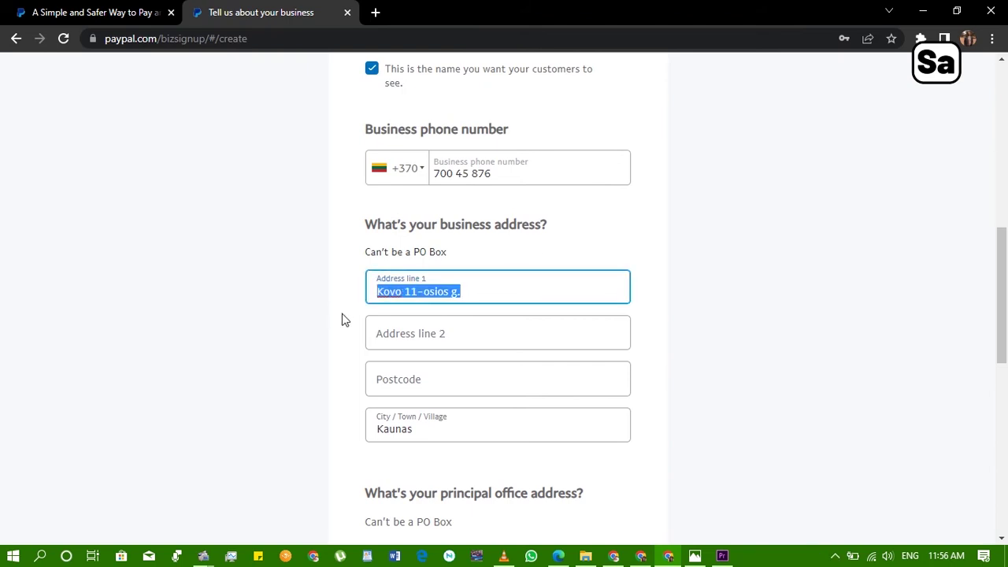
scroll(464, 392, down, 4)
click(464, 470)
drag(464, 470, 360, 473)
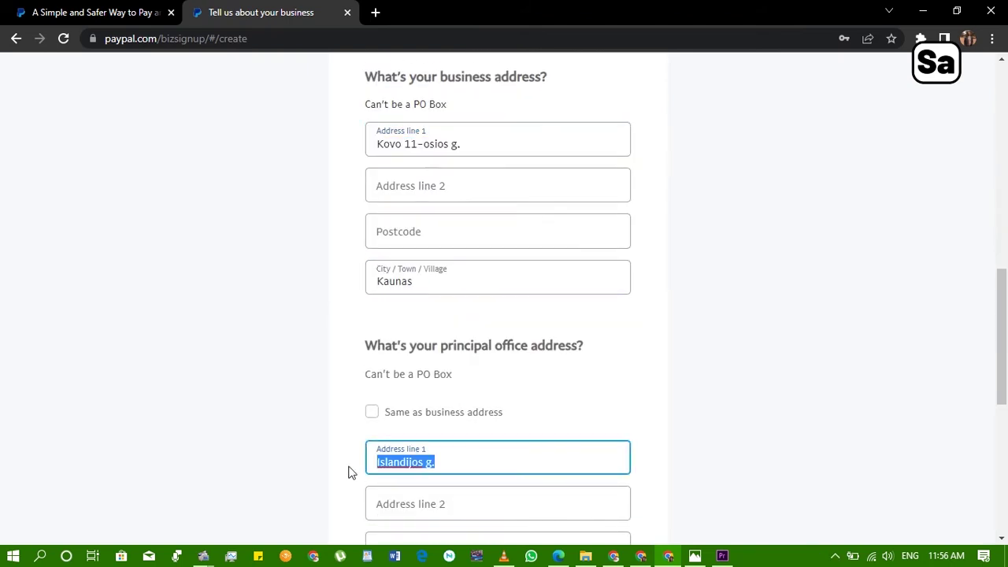
key(ctrl+v)
Step: Replace the principal office city with Kaunas copied from the business city
scroll(398, 481, down, 4)
click(493, 309)
drag(493, 309, 372, 312)
key(BackSpace)
scroll(412, 300, up, 3)
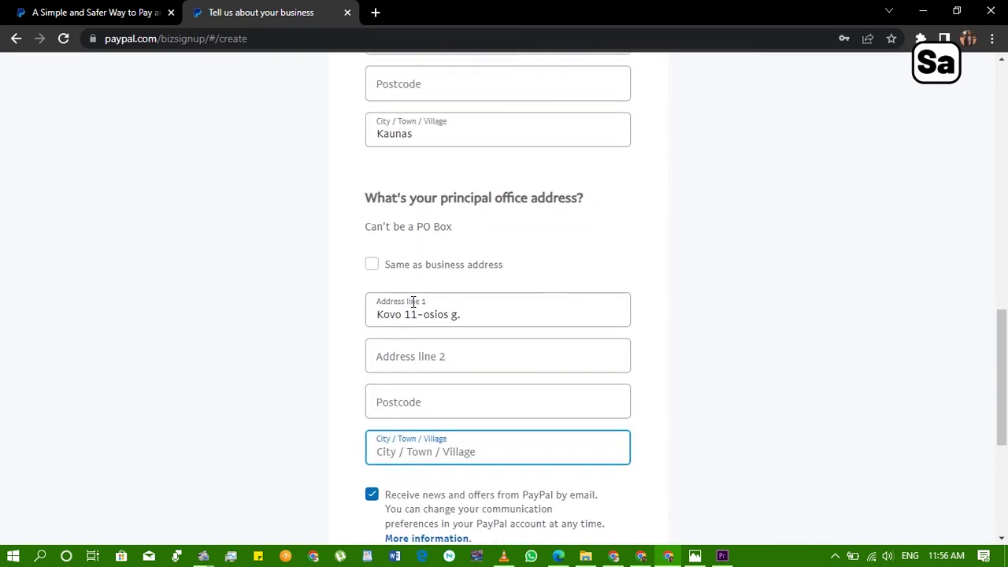
click(394, 209)
double_click(394, 210)
key(ctrl+c)
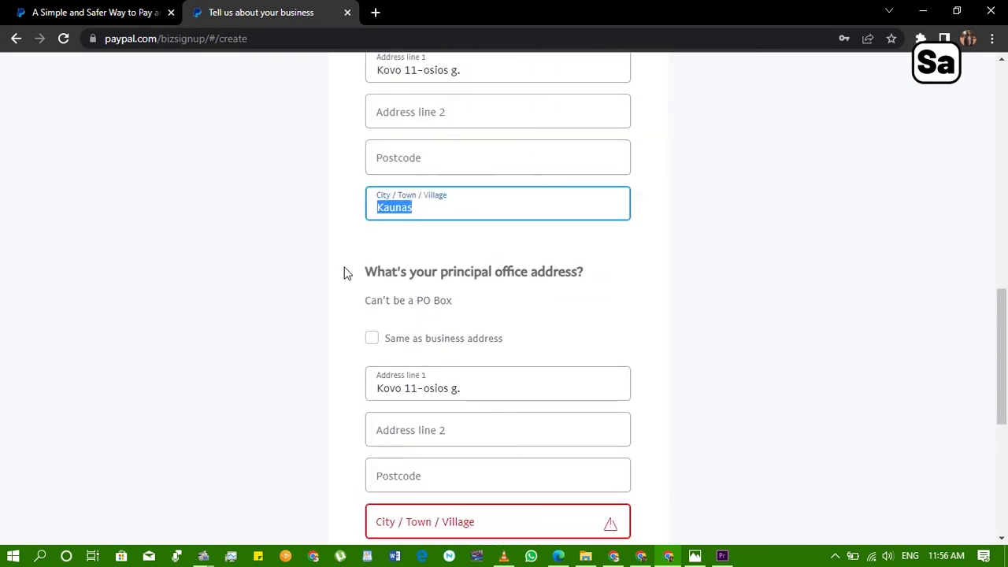
scroll(438, 414, down, 1)
click(432, 447)
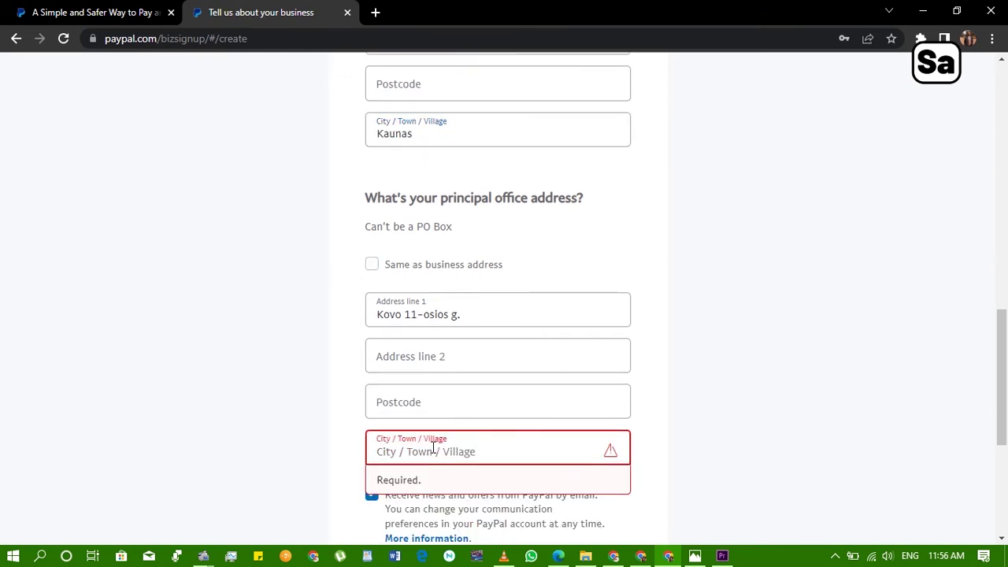
key(ctrl+v)
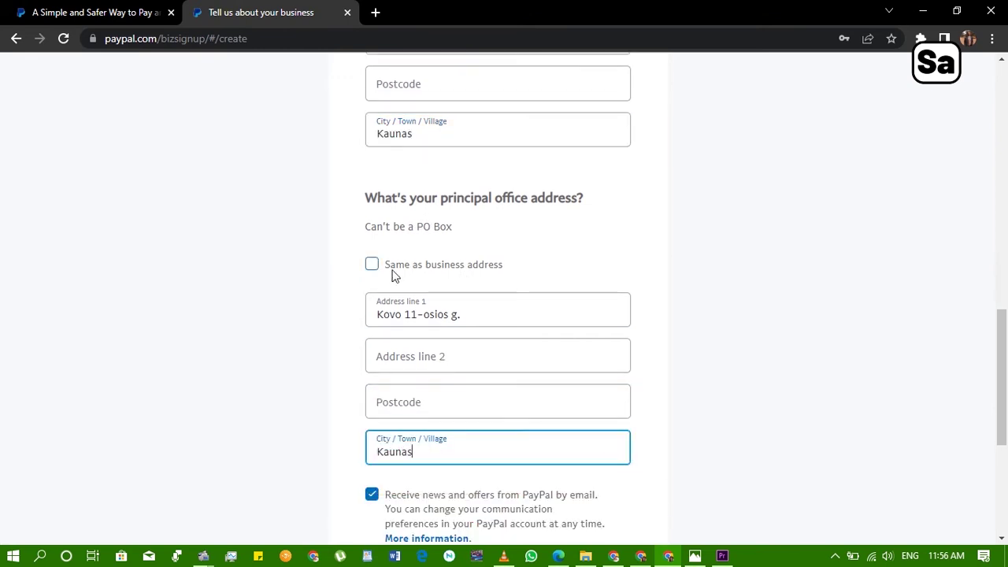
Step: Tick 'Same as business address', agree and create the account, and tick the reCAPTCHA box
click(372, 266)
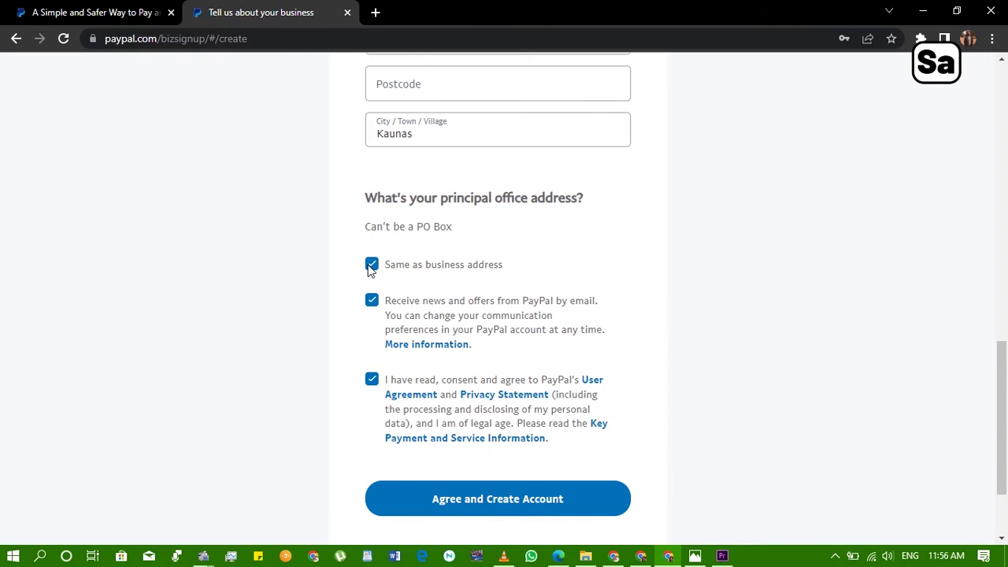
scroll(439, 396, down, 2)
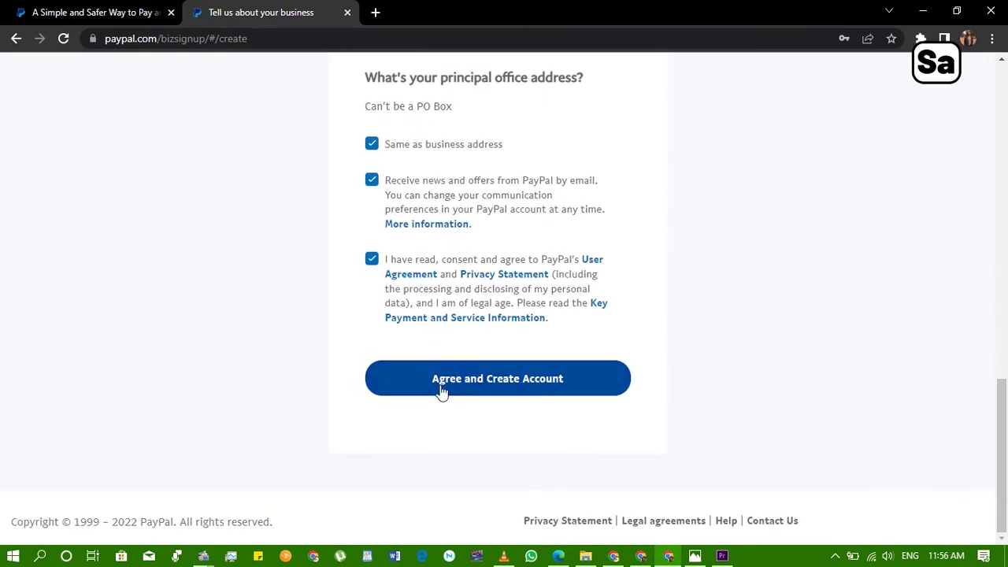
click(441, 389)
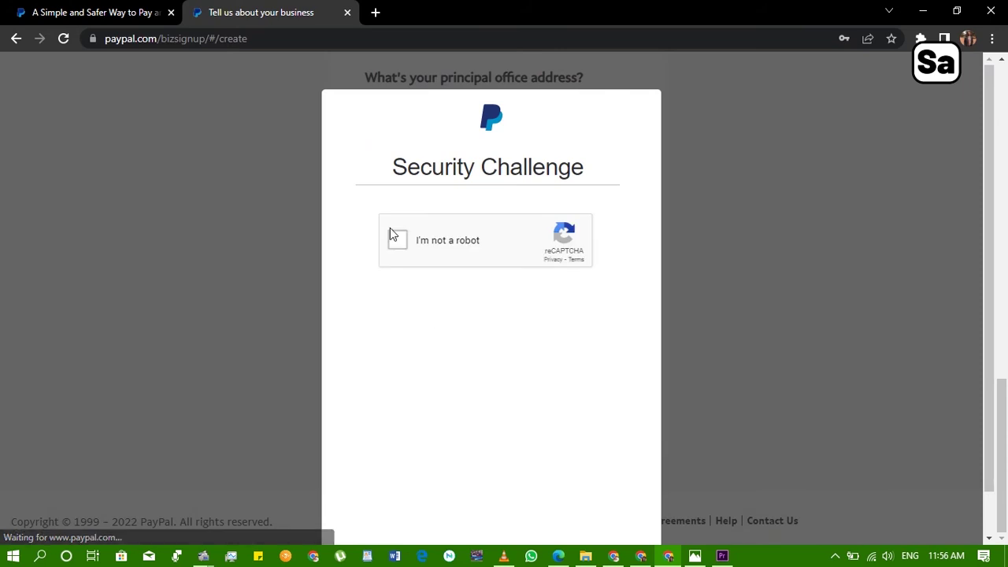
click(396, 238)
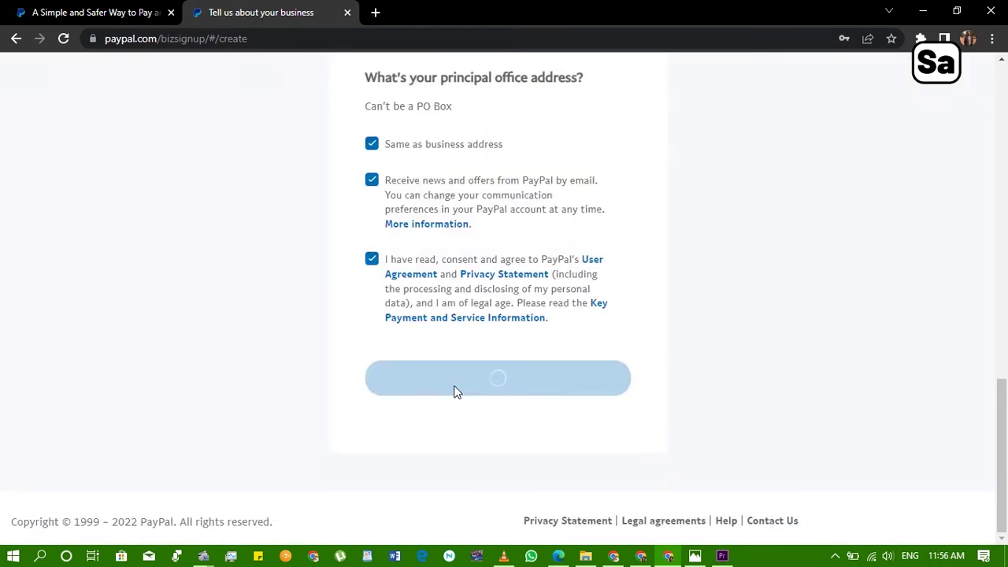
scroll(455, 391, up, 2)
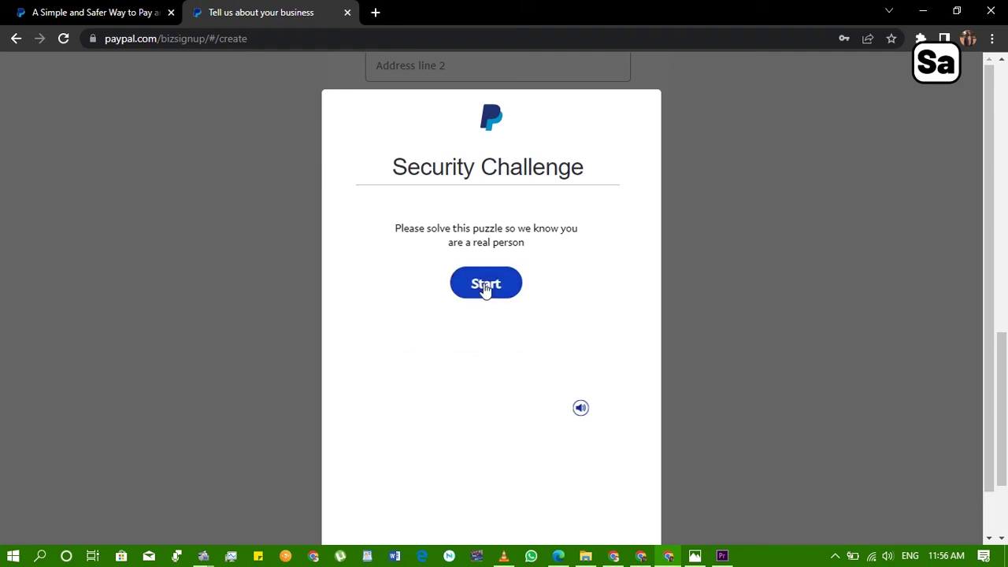
Step: Solve the donut security puzzle, then paste the password and log in
click(478, 300)
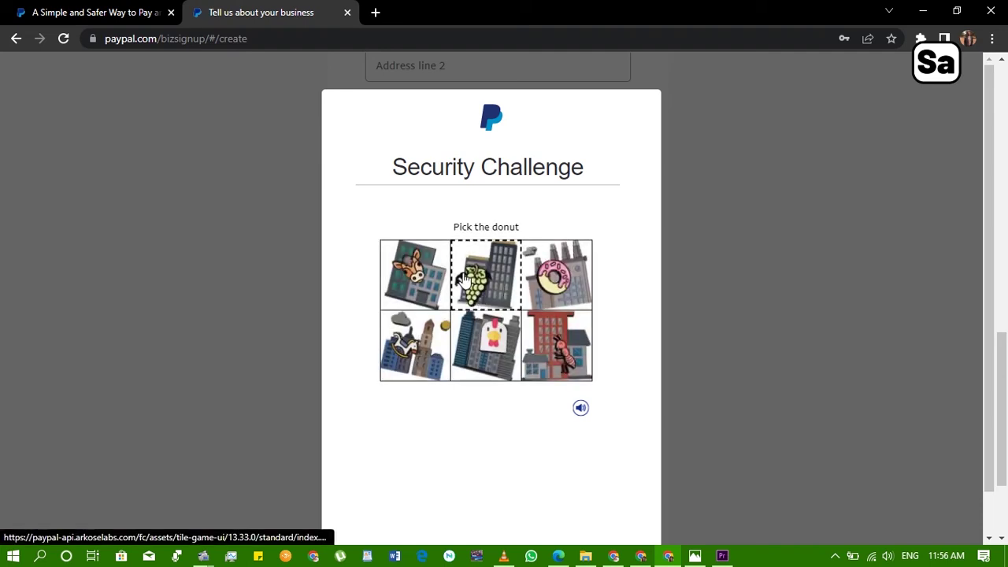
click(540, 285)
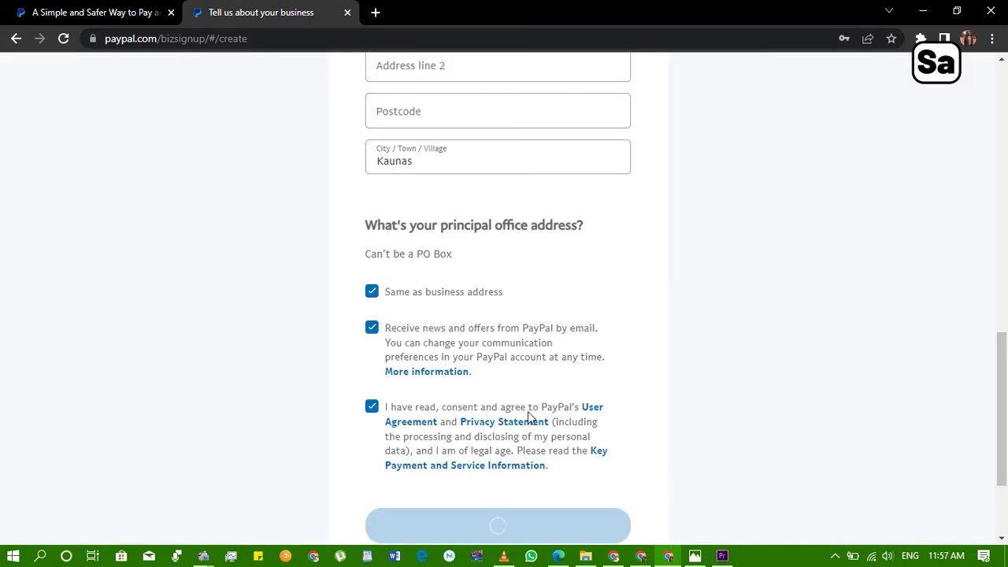
scroll(529, 412, down, 1)
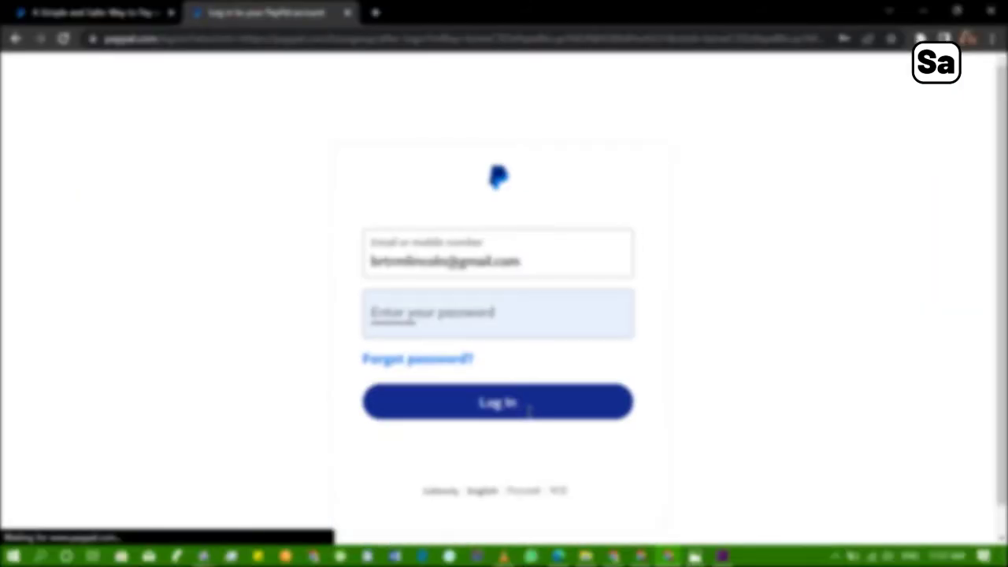
key(ctrl+v)
click(529, 414)
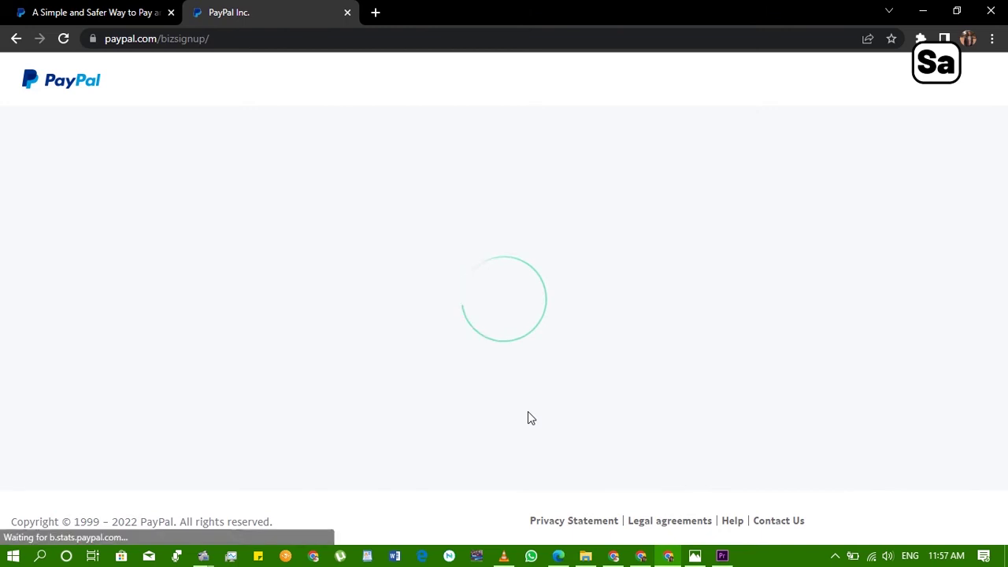
Step: Tick 'Same as business address' for the principal office and continue to the next page
scroll(527, 411, down, 2)
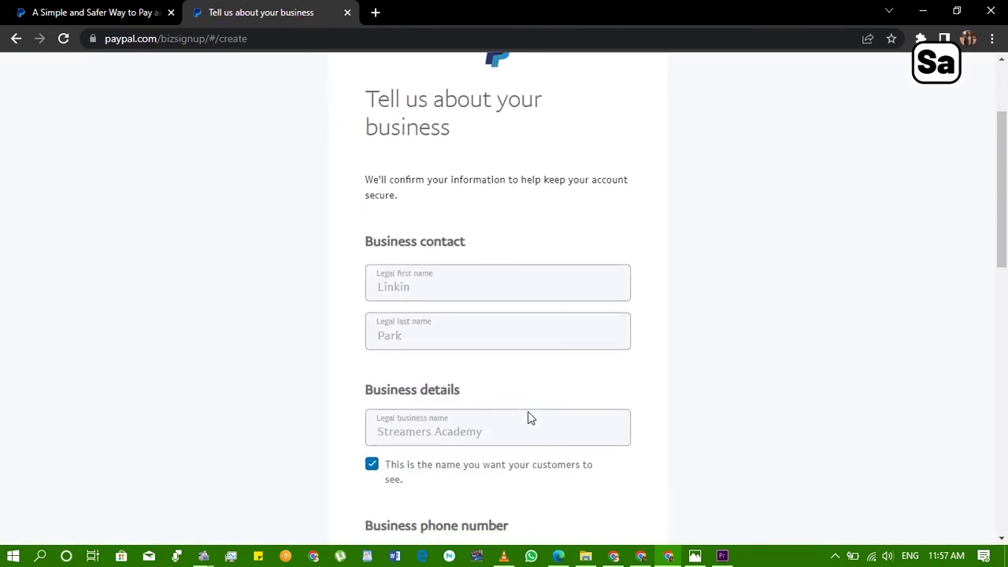
scroll(512, 389, down, 4)
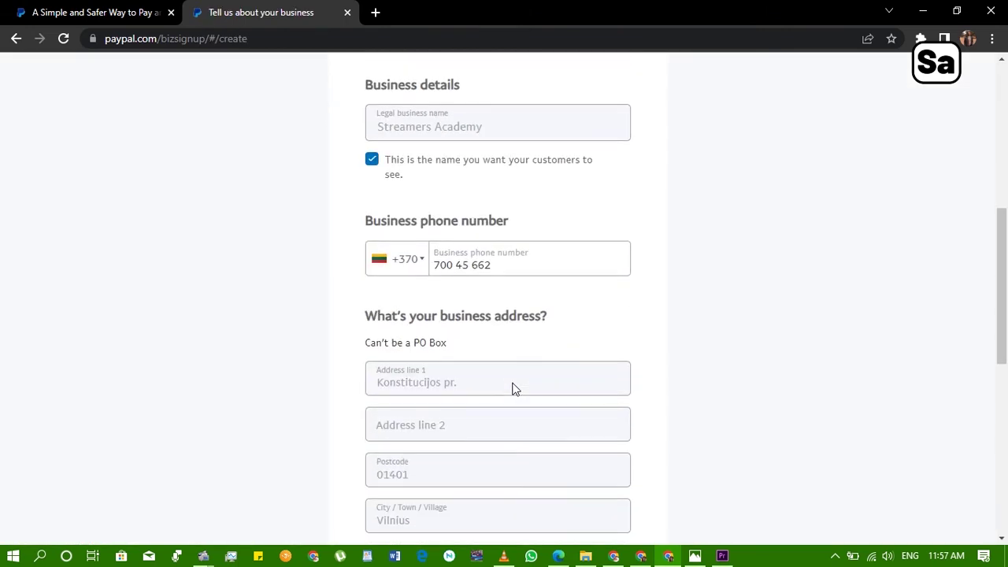
scroll(511, 389, down, 1)
scroll(512, 389, down, 3)
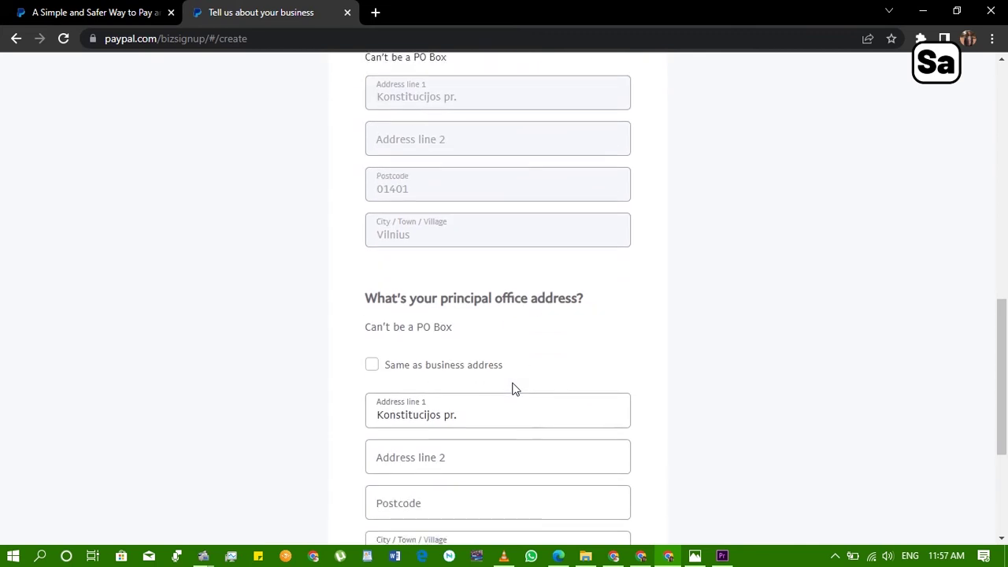
scroll(511, 389, down, 2)
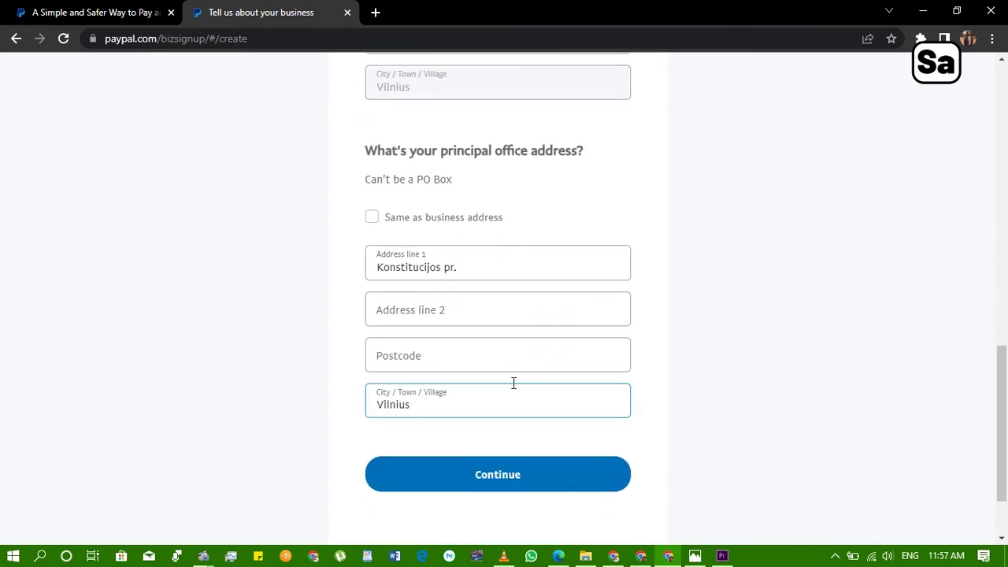
scroll(514, 383, up, 1)
click(514, 382)
click(512, 421)
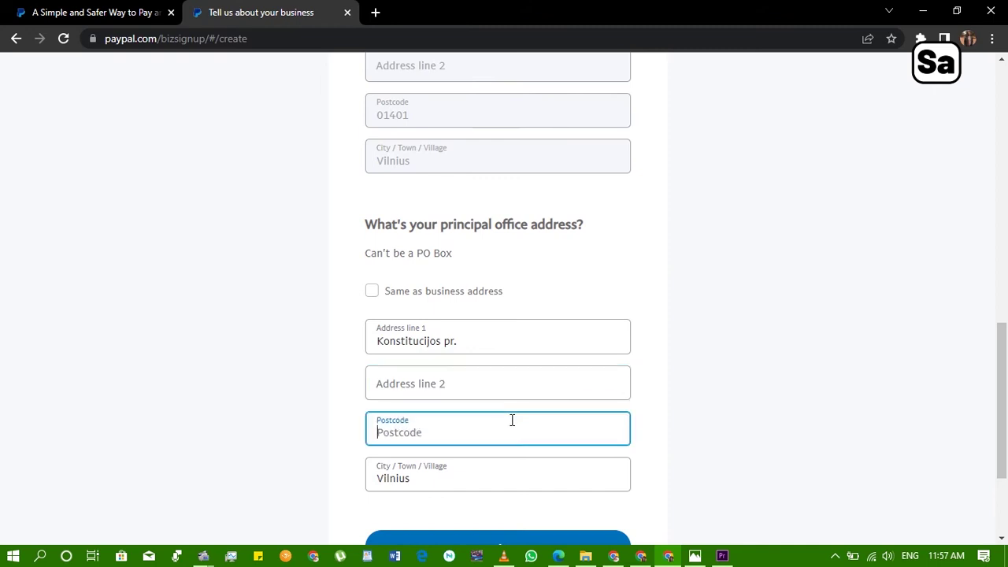
click(410, 298)
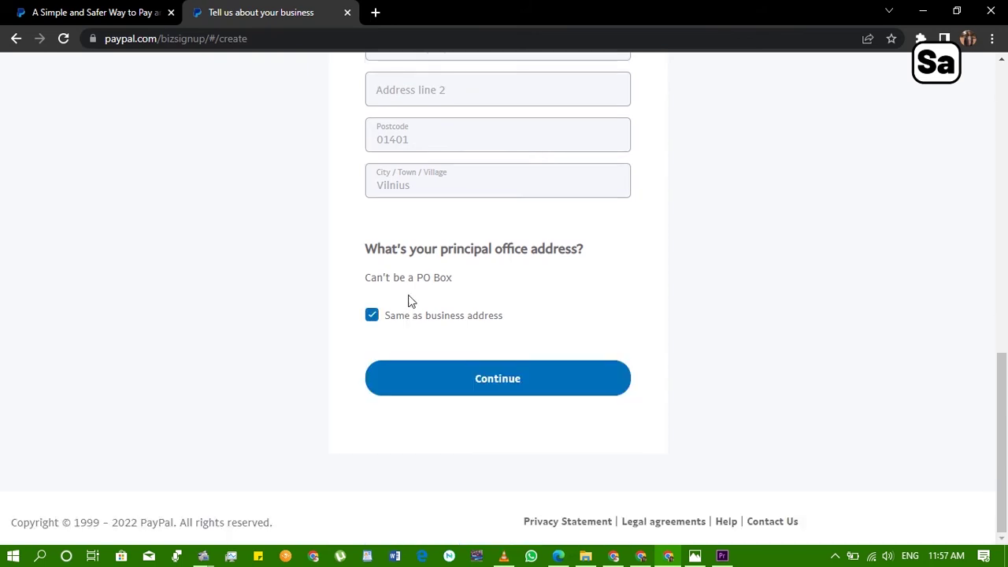
click(460, 389)
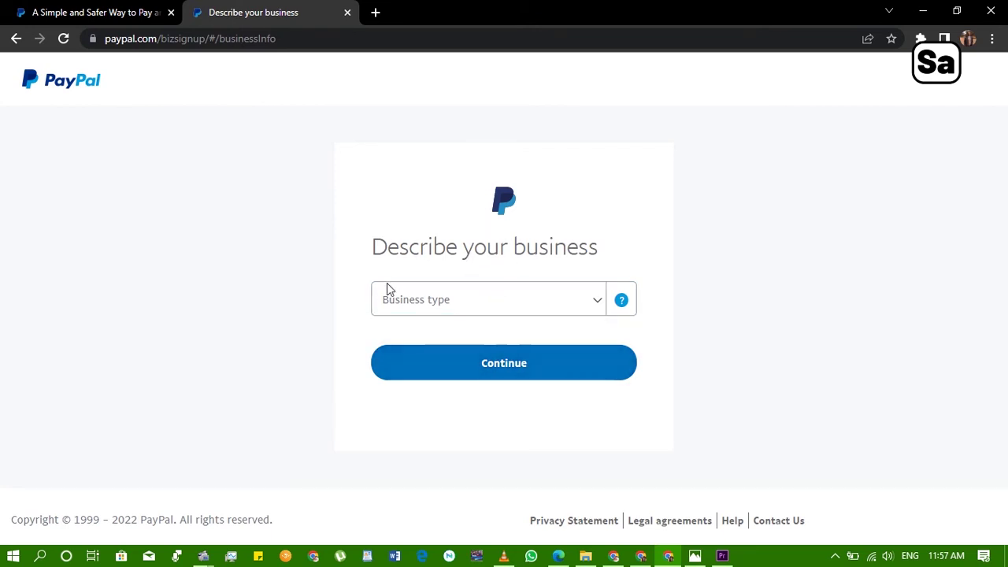
Step: Set business type to Individual and category to Schools and Educational Services via 'edu'
click(571, 304)
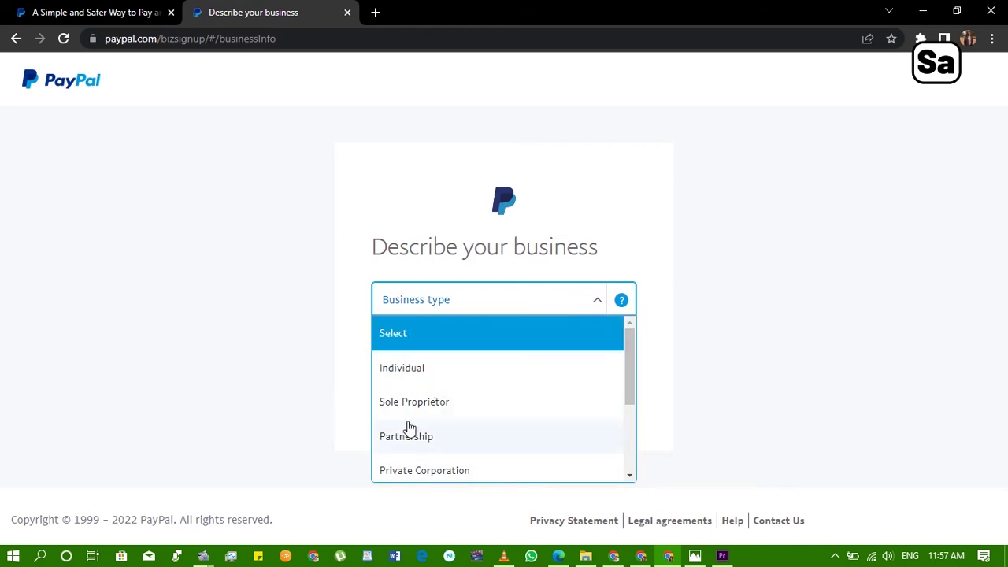
click(441, 370)
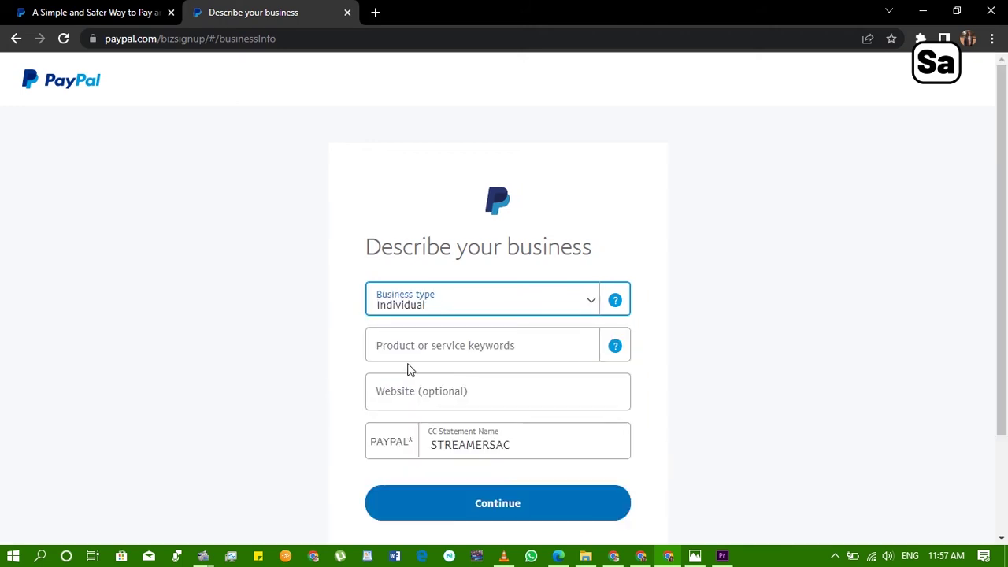
click(529, 355)
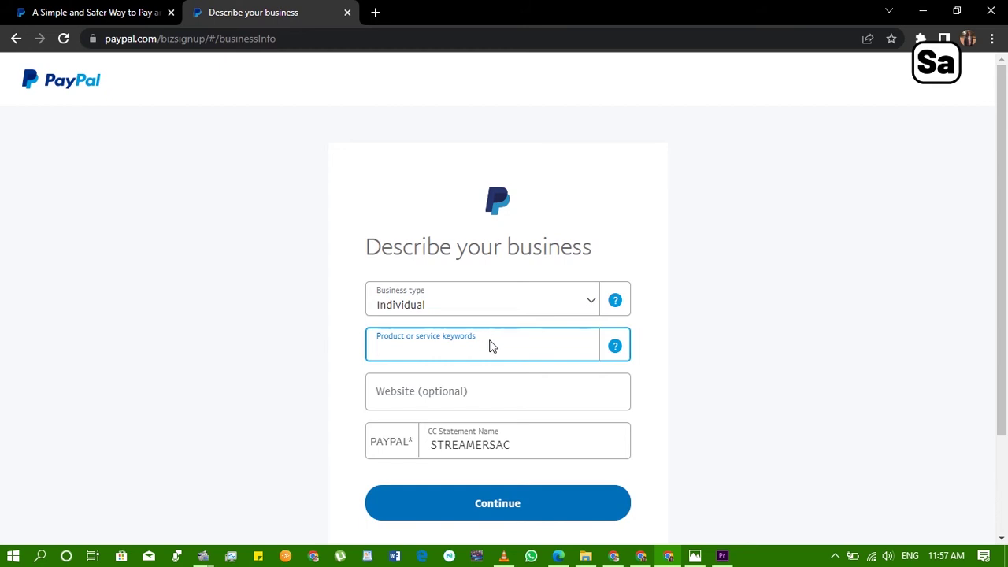
click(574, 348)
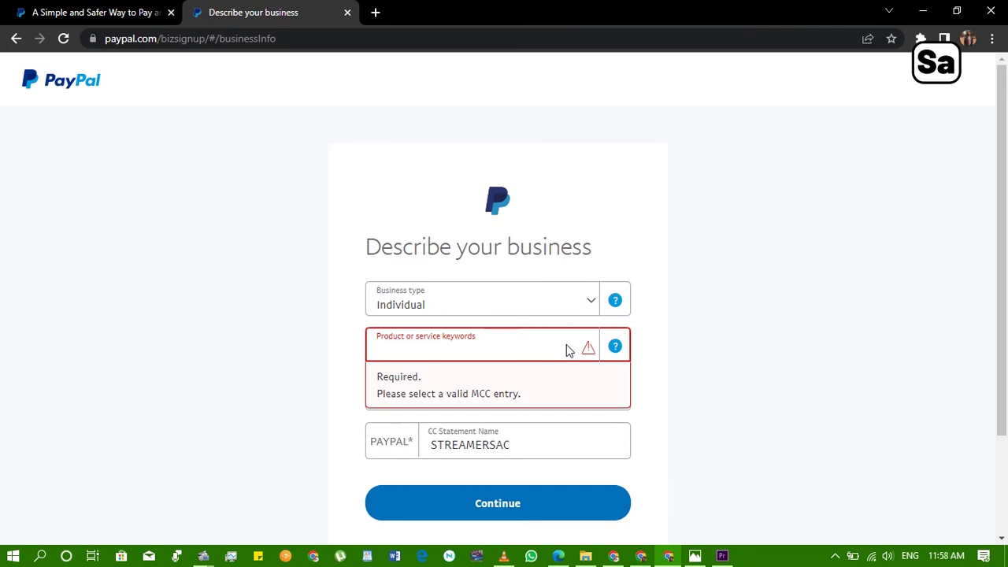
click(533, 350)
text(edu)
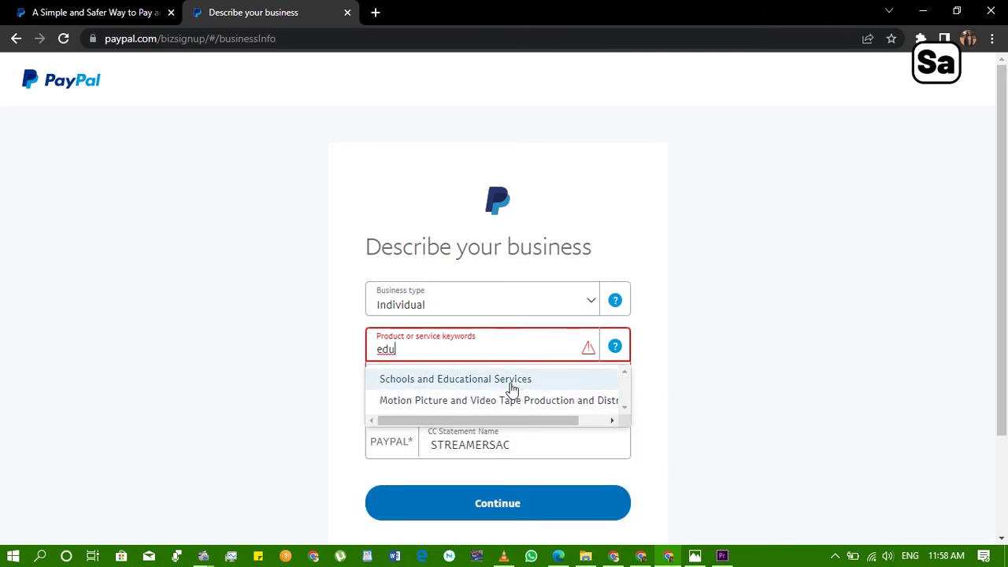
click(511, 381)
Step: Leave the optional website empty and submit the business description
click(512, 389)
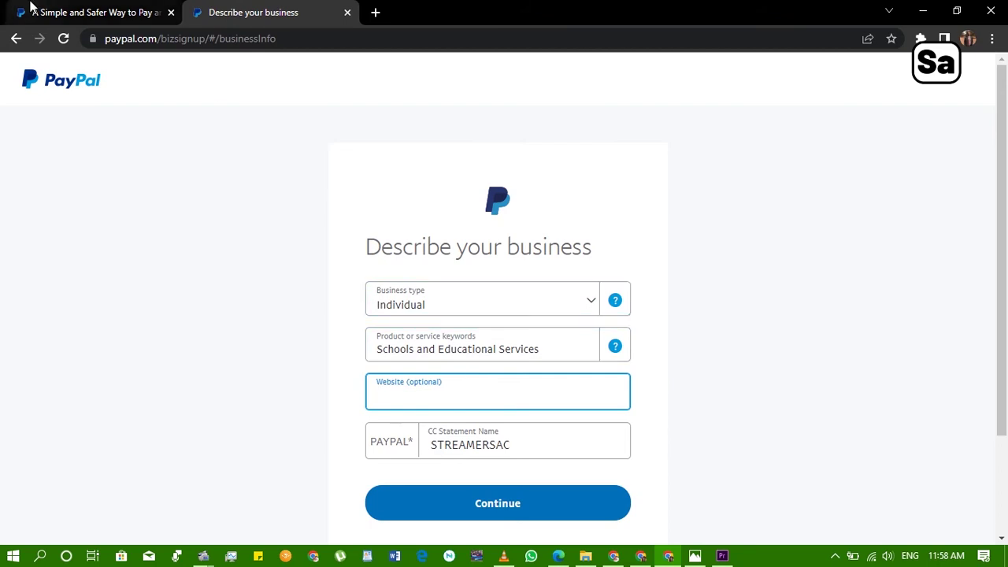
double_click(126, 39)
click(150, 43)
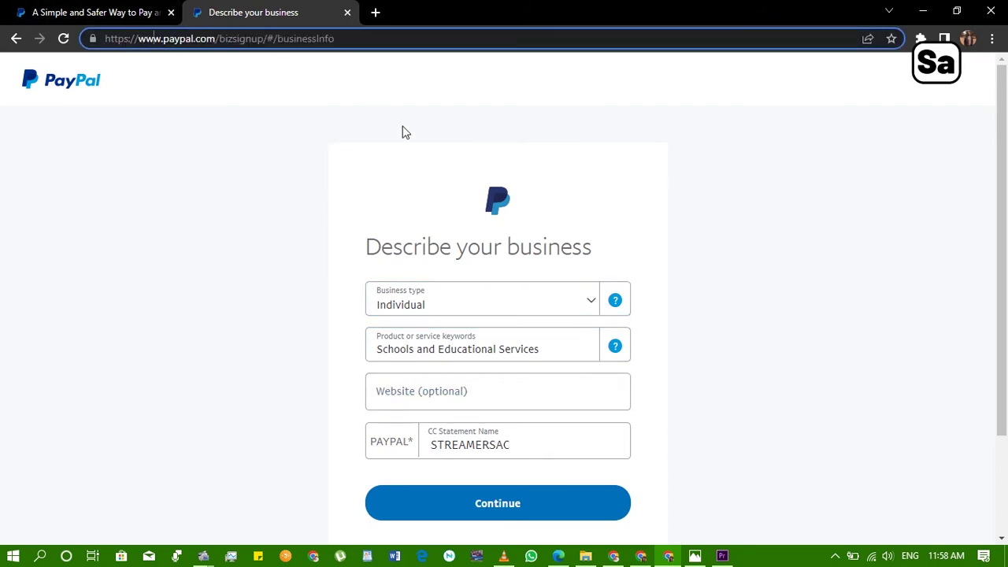
click(501, 401)
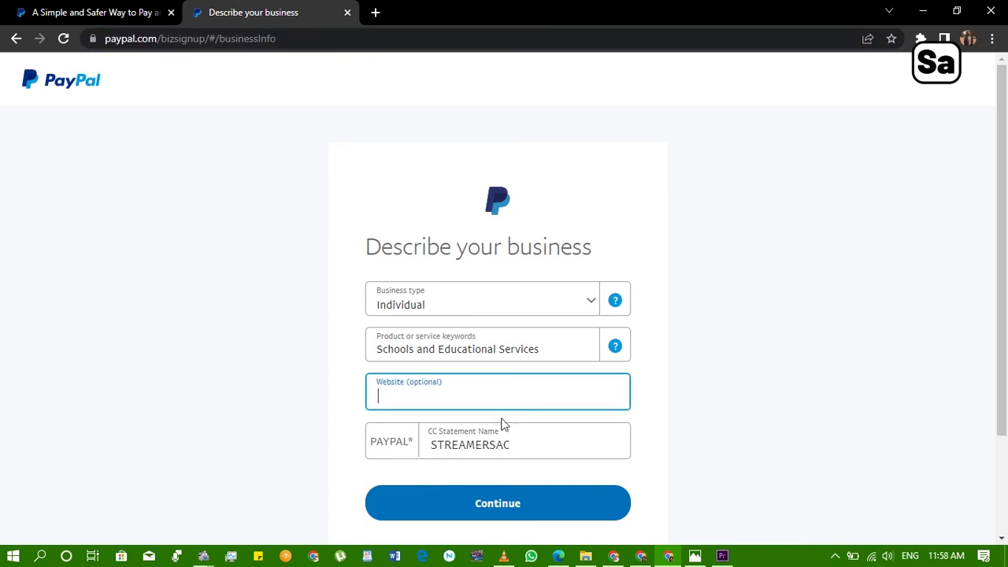
click(542, 510)
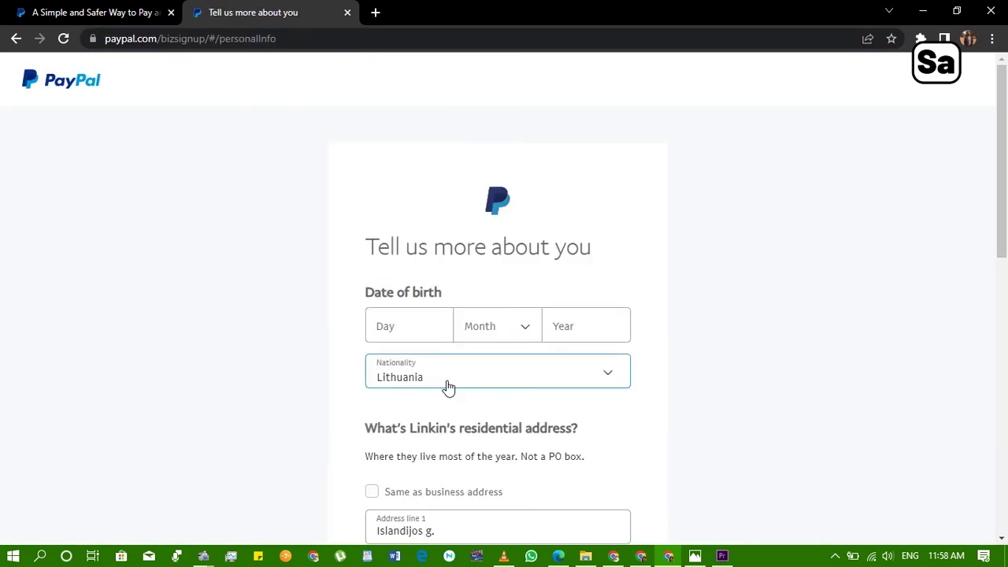
click(402, 324)
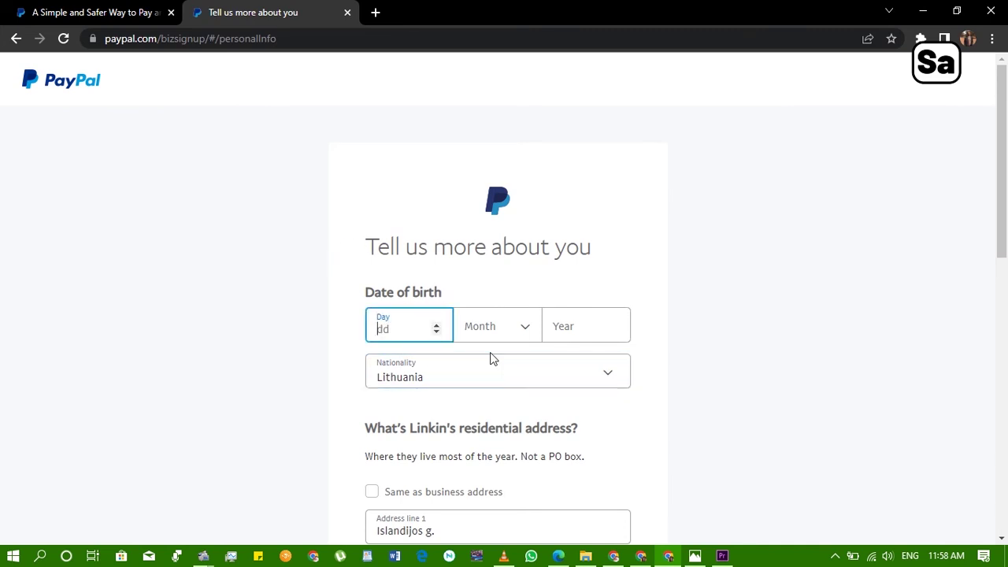
scroll(491, 355, down, 2)
scroll(472, 355, up, 2)
scroll(519, 430, down, 1)
scroll(488, 422, down, 5)
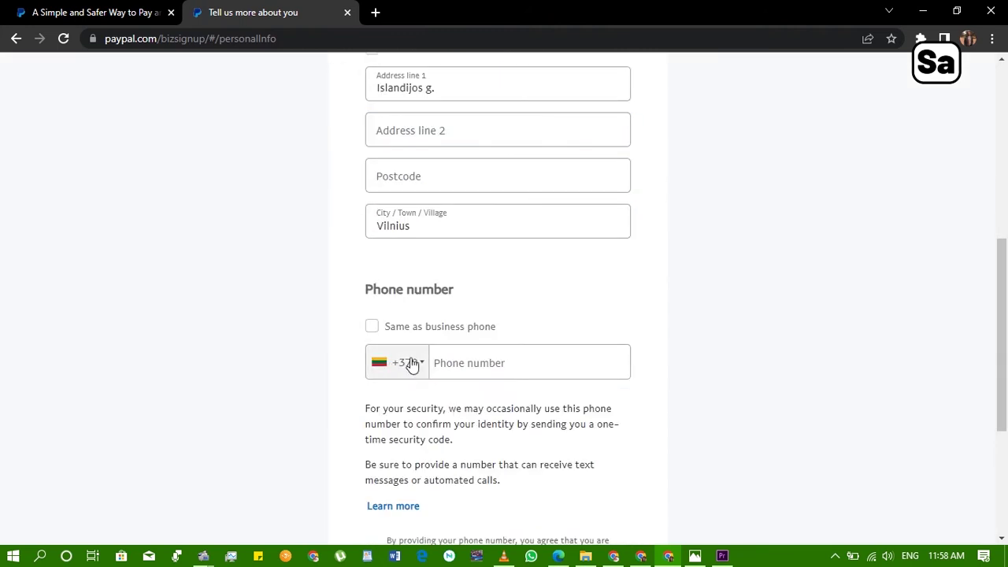
click(552, 354)
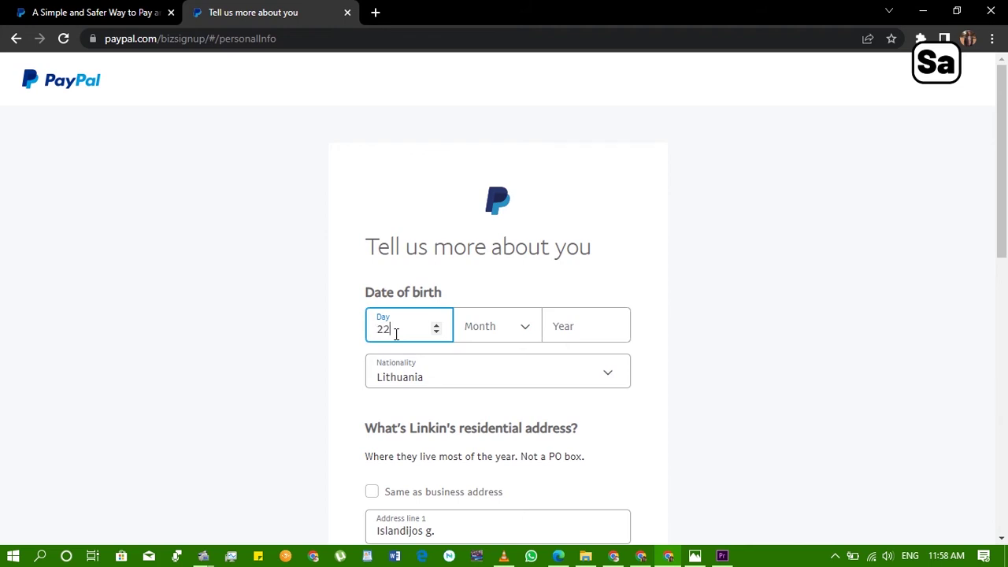
click(466, 326)
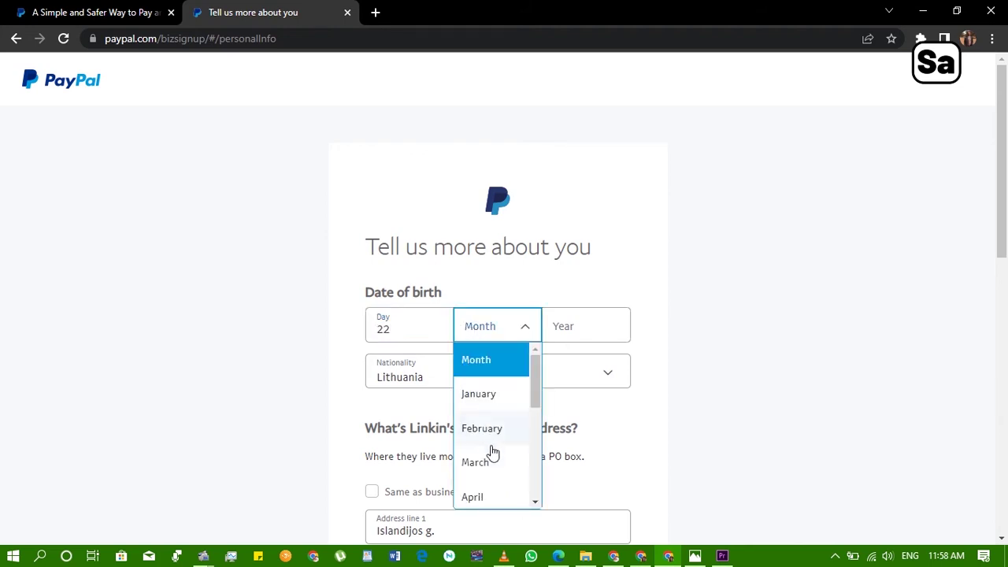
scroll(493, 454, down, 3)
click(495, 480)
click(586, 321)
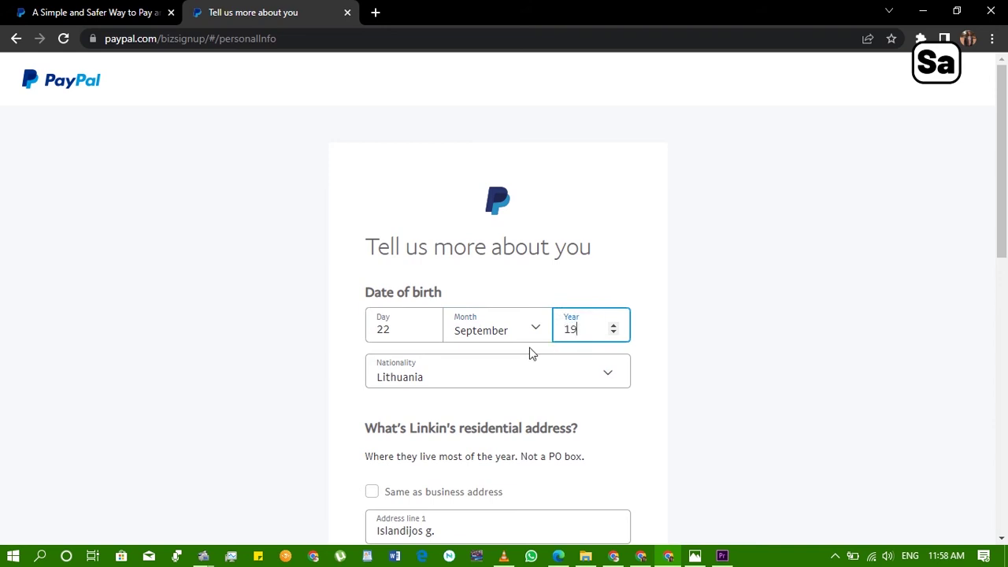
scroll(504, 374, down, 2)
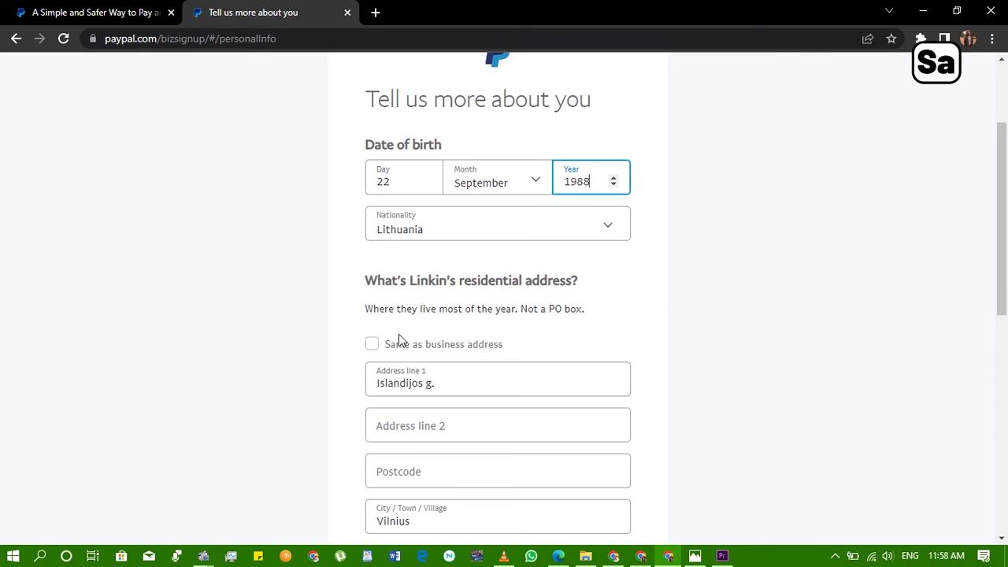
scroll(391, 338, down, 1)
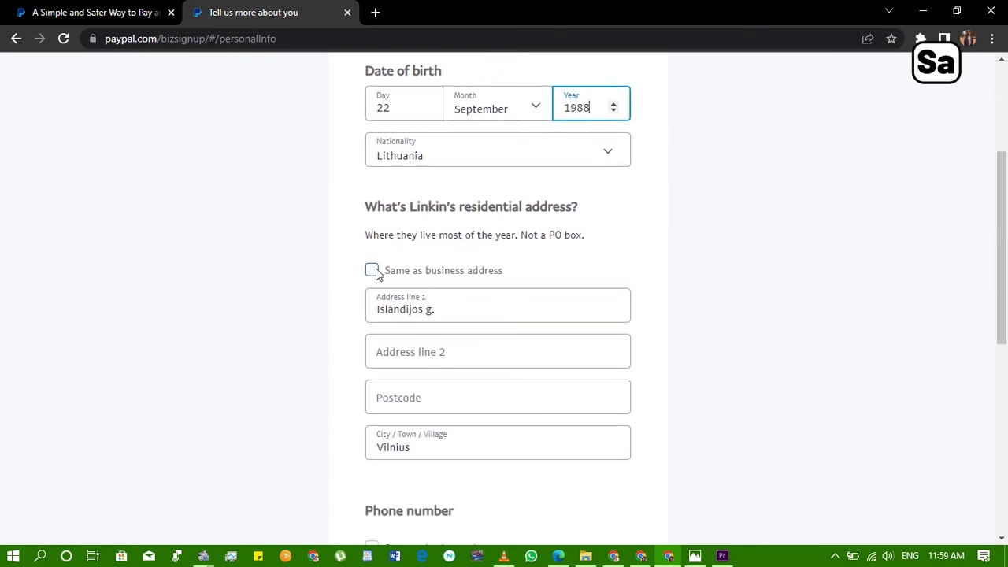
Step: Reuse the business address as residential address, add a Nigeria +234 phone number, and submit
click(372, 270)
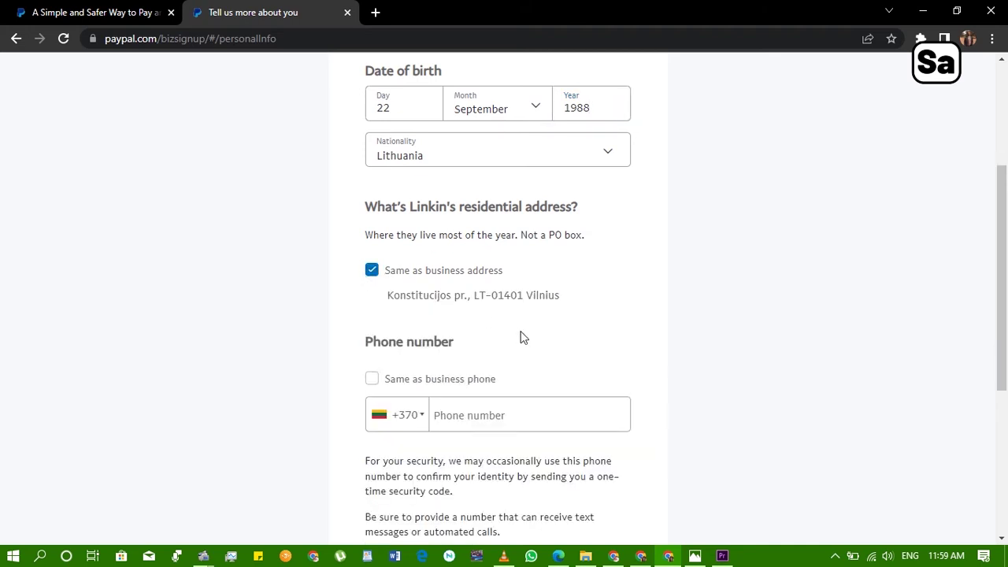
scroll(436, 344, down, 1)
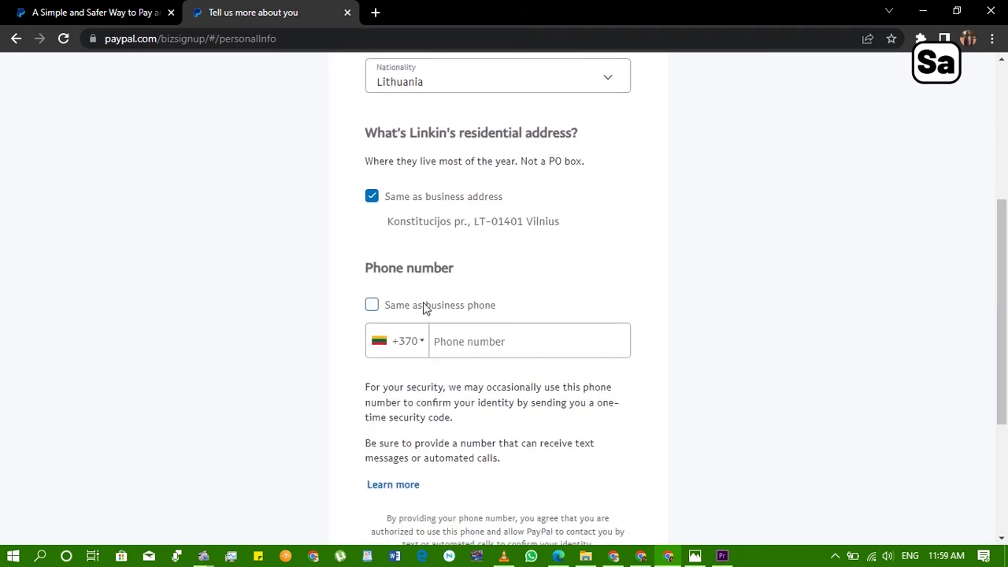
click(417, 341)
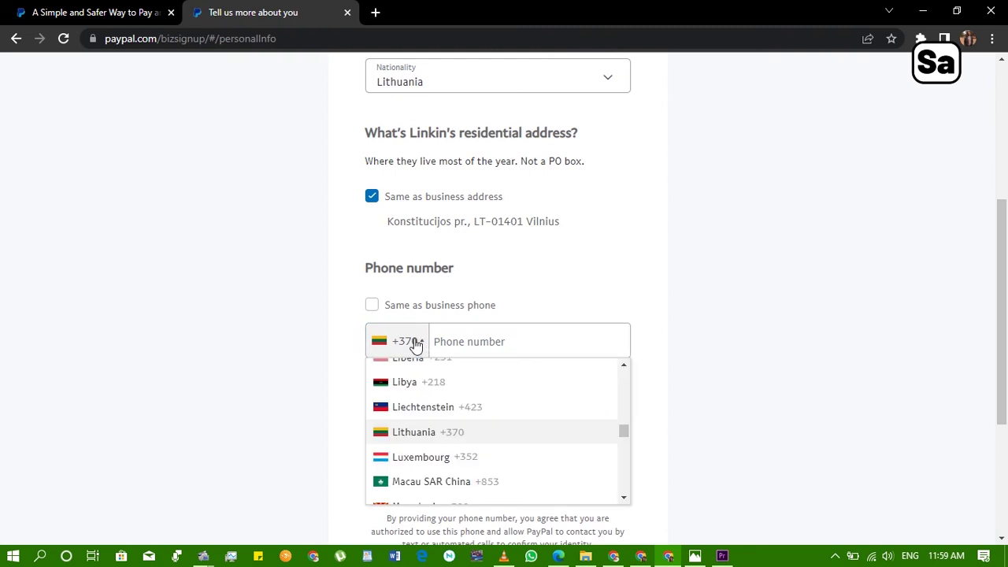
scroll(440, 417, down, 5)
scroll(445, 439, down, 5)
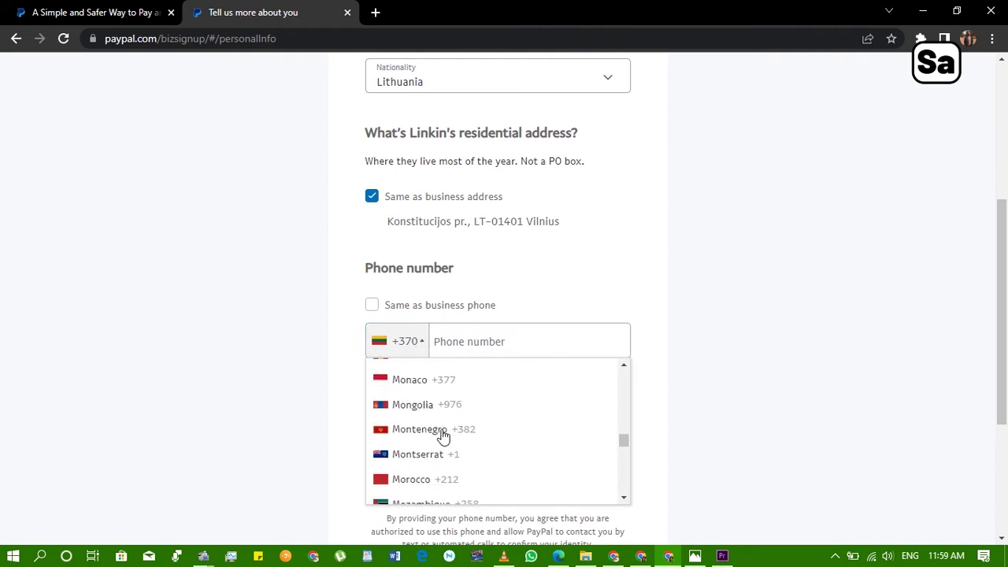
scroll(443, 436, down, 3)
scroll(439, 425, up, 1)
click(441, 393)
click(497, 340)
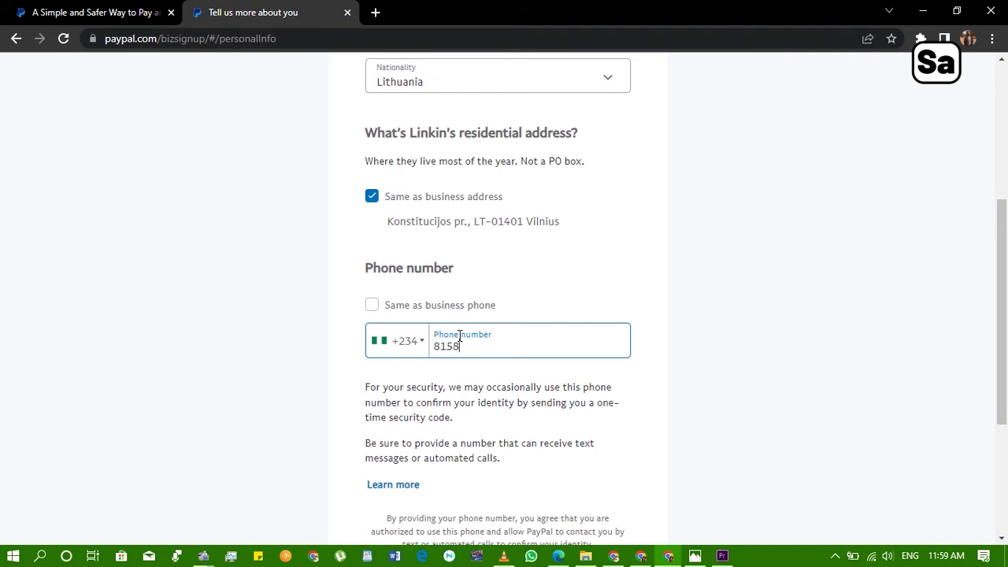
text(2802)
scroll(490, 387, down, 2)
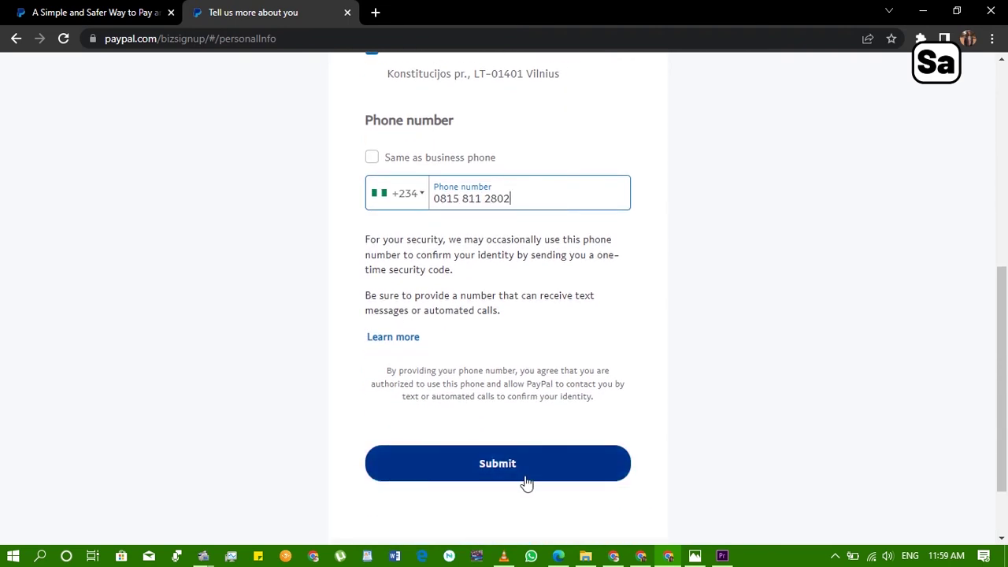
click(527, 481)
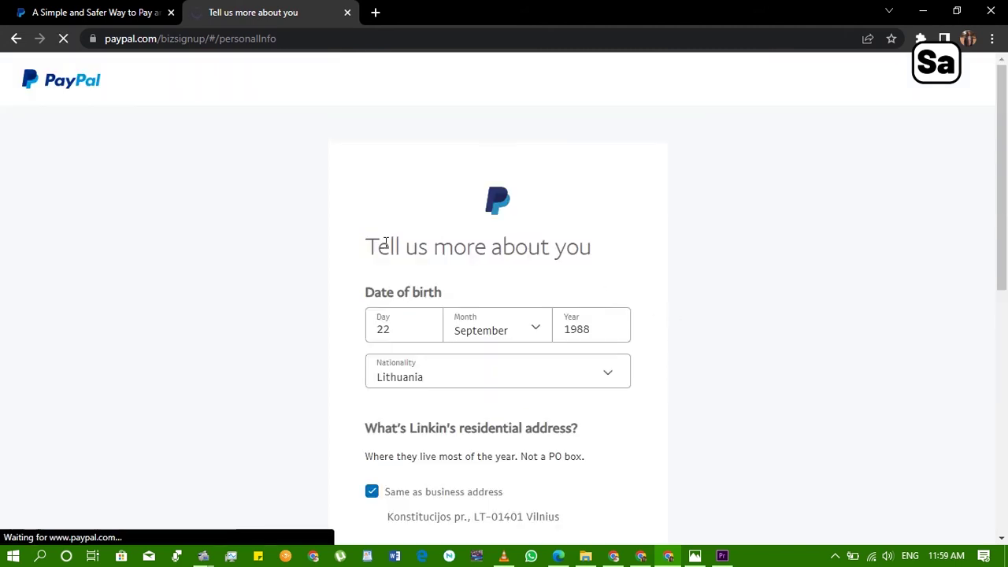
Step: Mark the business as selling both goods and services
scroll(464, 276, down, 3)
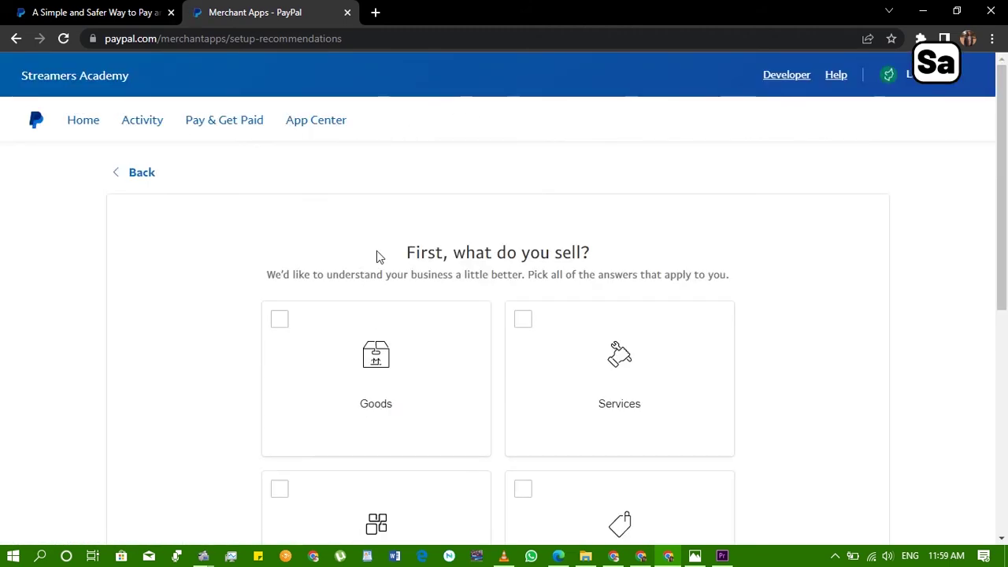
scroll(370, 354, down, 1)
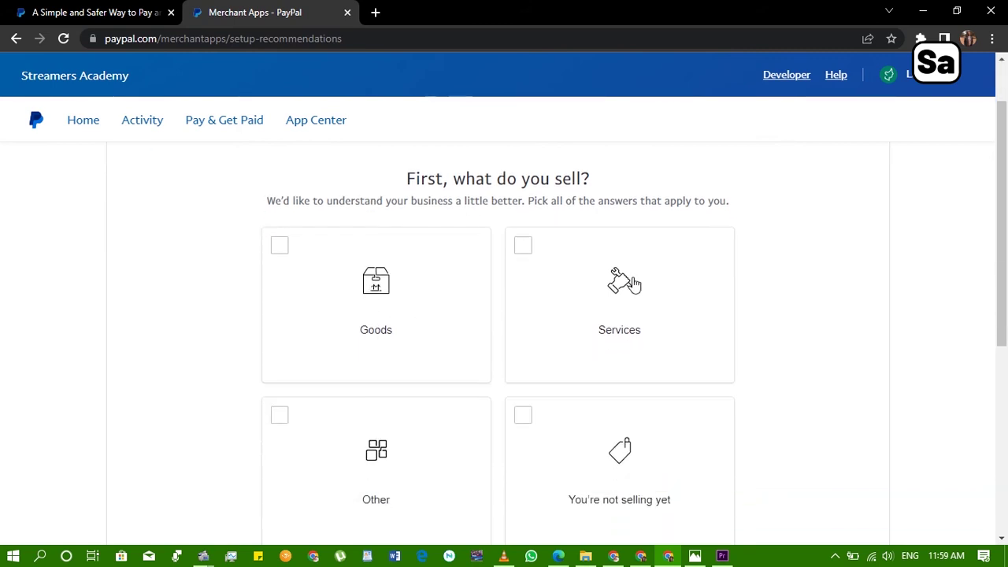
click(296, 271)
click(622, 277)
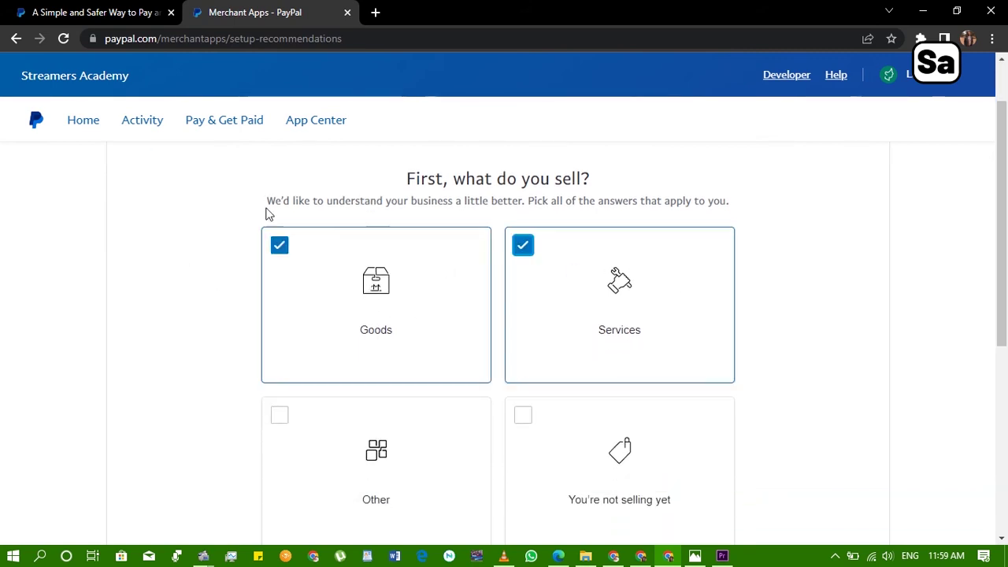
scroll(661, 318, down, 4)
scroll(555, 337, up, 3)
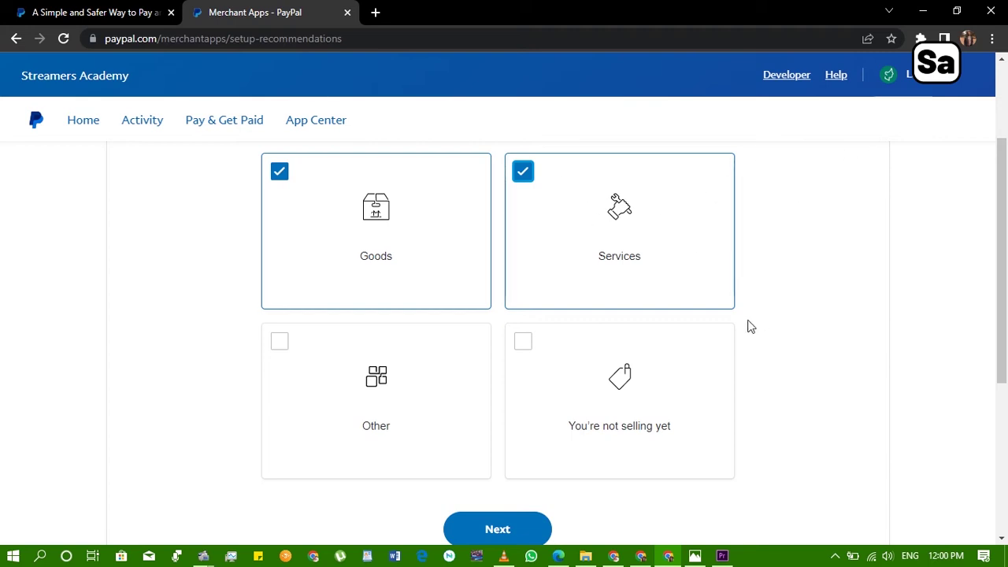
click(515, 530)
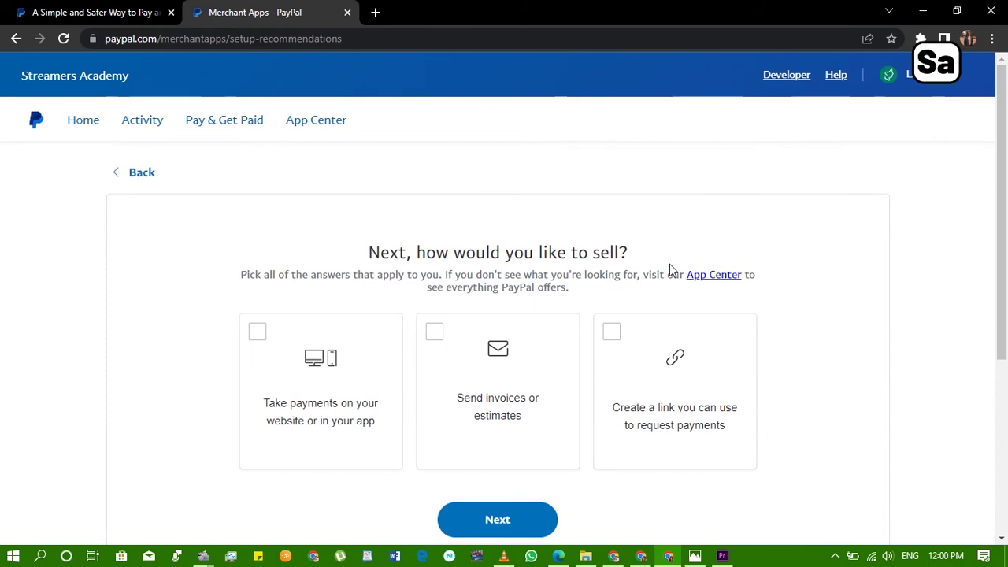
Step: Choose selling through a website or app, invoices or estimates, and payment request links
click(266, 338)
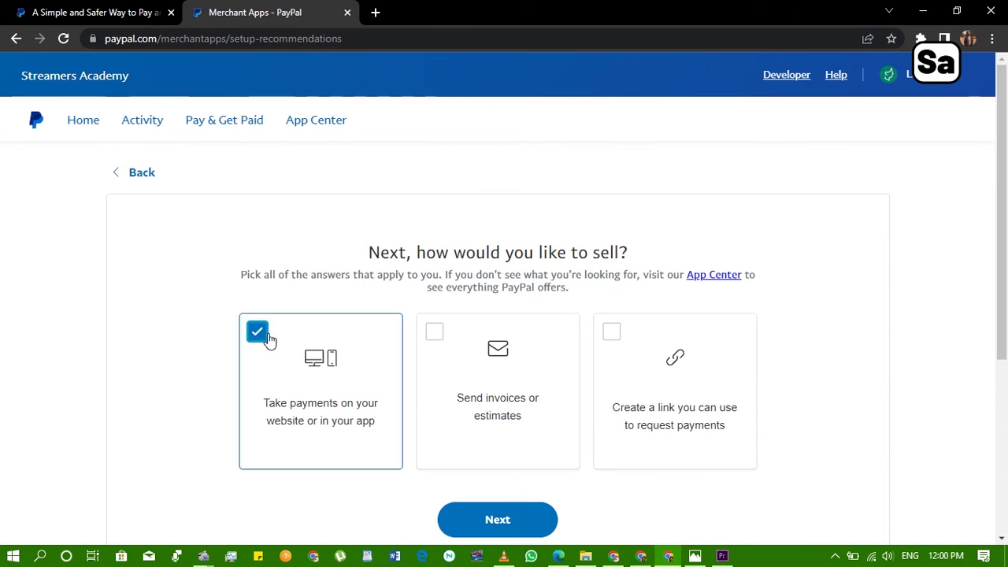
click(510, 363)
click(659, 345)
scroll(750, 328, down, 1)
scroll(750, 328, down, 3)
click(504, 310)
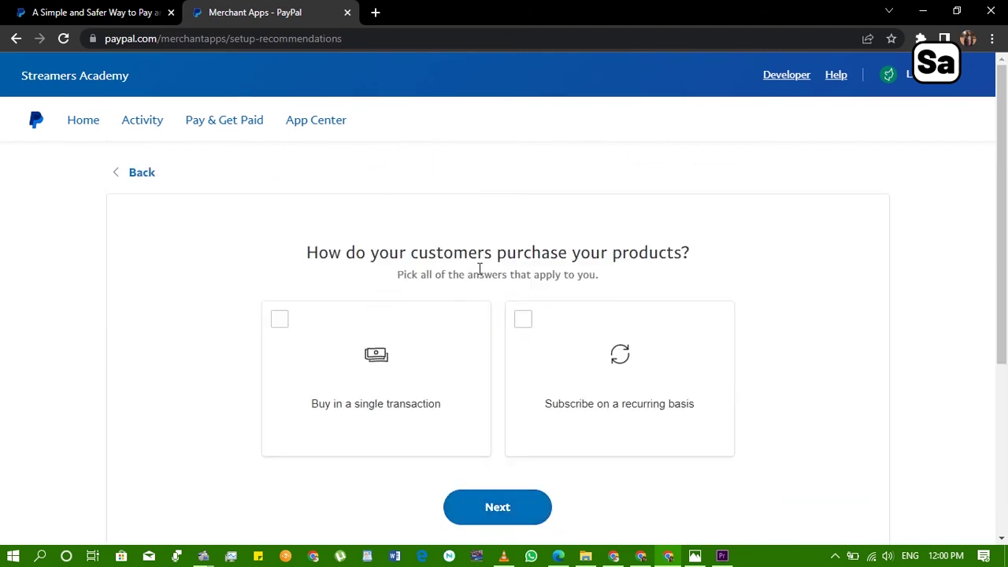
Step: Pick single-transaction purchases and the prebuilt solution that doesn't require coding
click(301, 344)
click(517, 505)
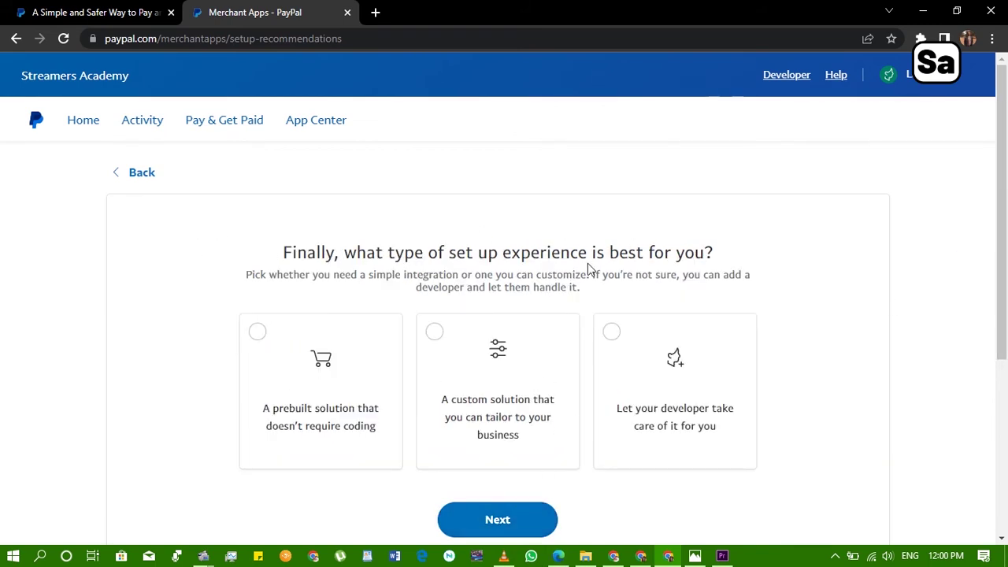
click(262, 337)
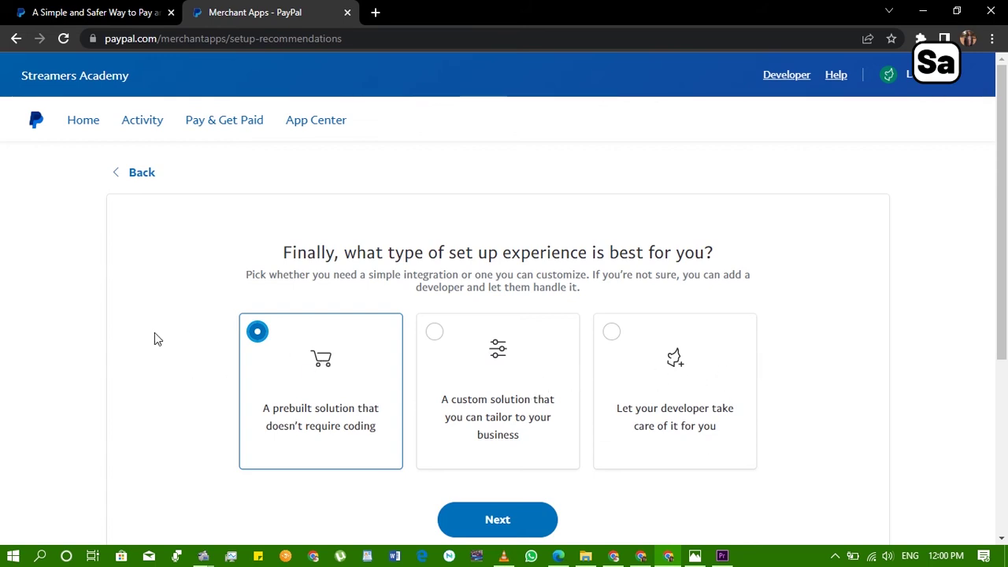
Step: Submit the setup answers and look over the recommended apps
click(480, 519)
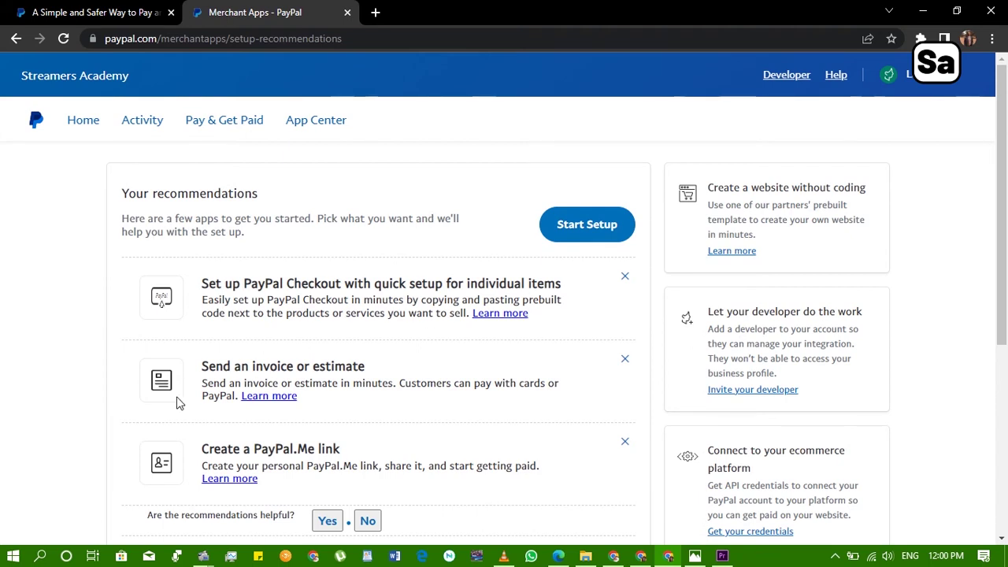
scroll(431, 340, down, 2)
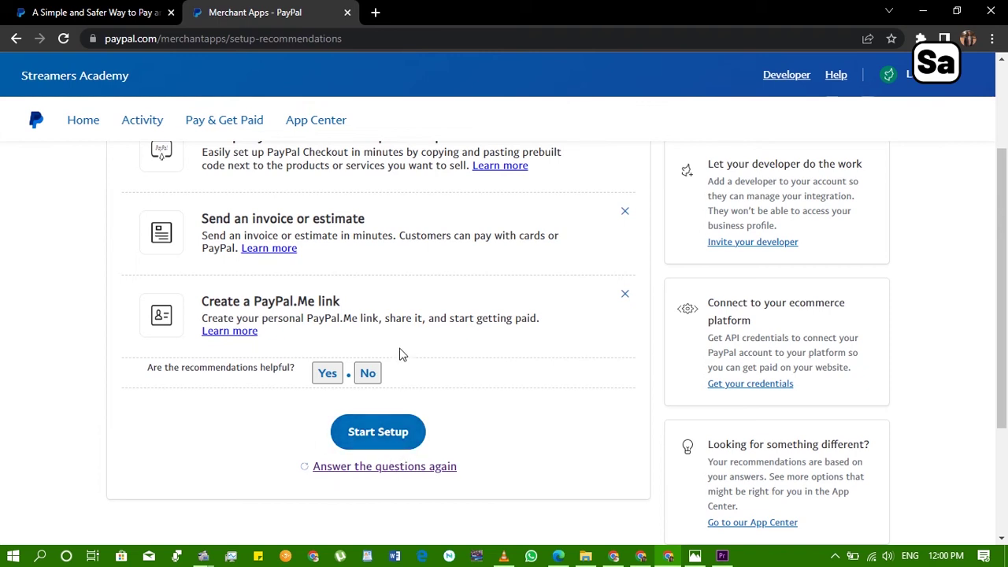
scroll(393, 375, up, 2)
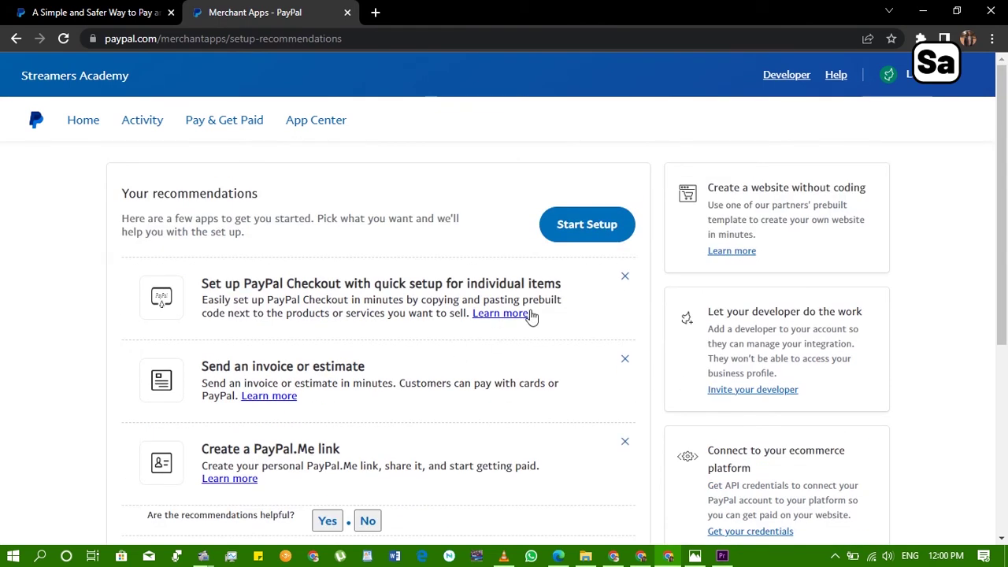
scroll(815, 301, down, 4)
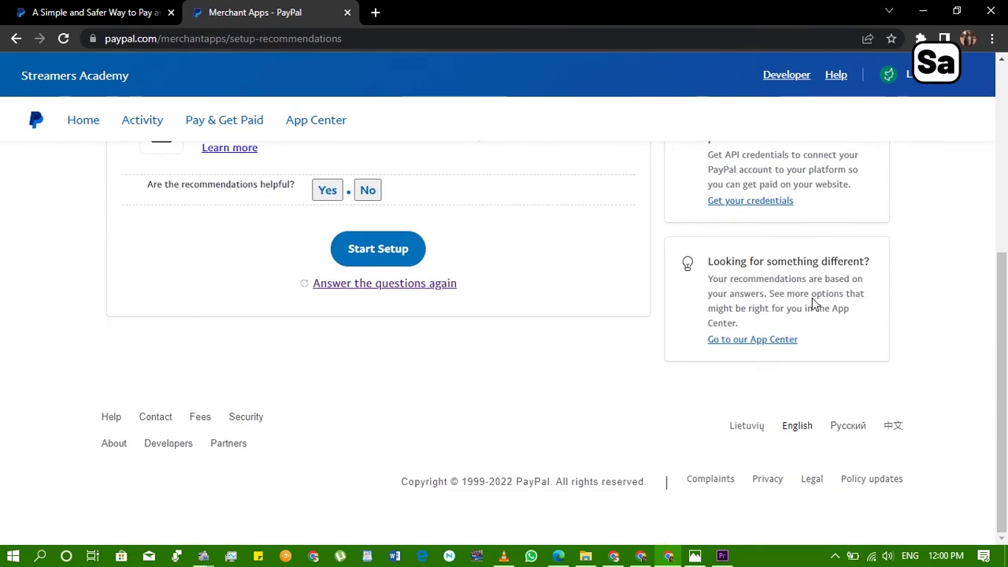
scroll(728, 339, up, 4)
Step: Return to the Home dashboard and dismiss the welcome message
click(84, 130)
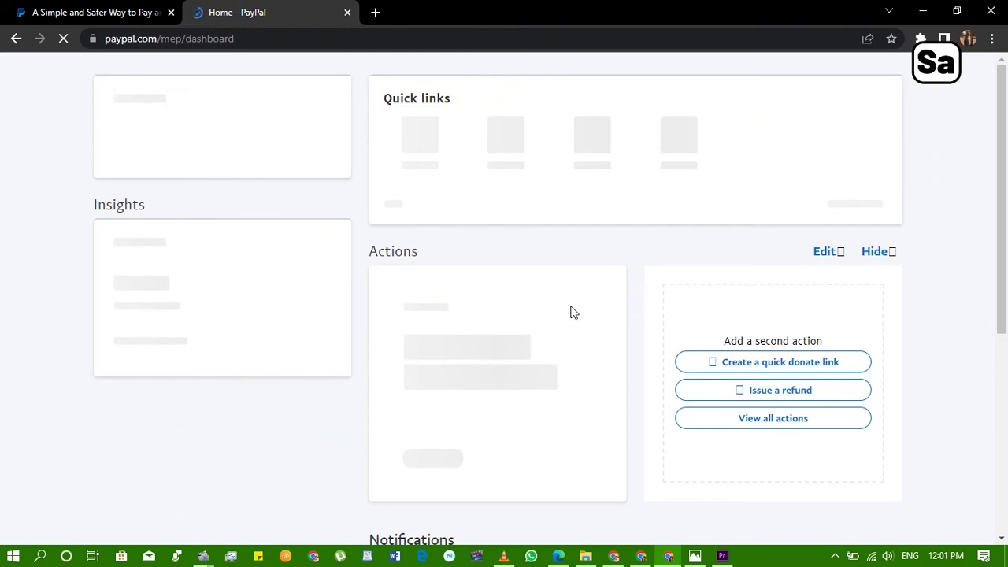
scroll(391, 326, down, 2)
scroll(394, 326, up, 2)
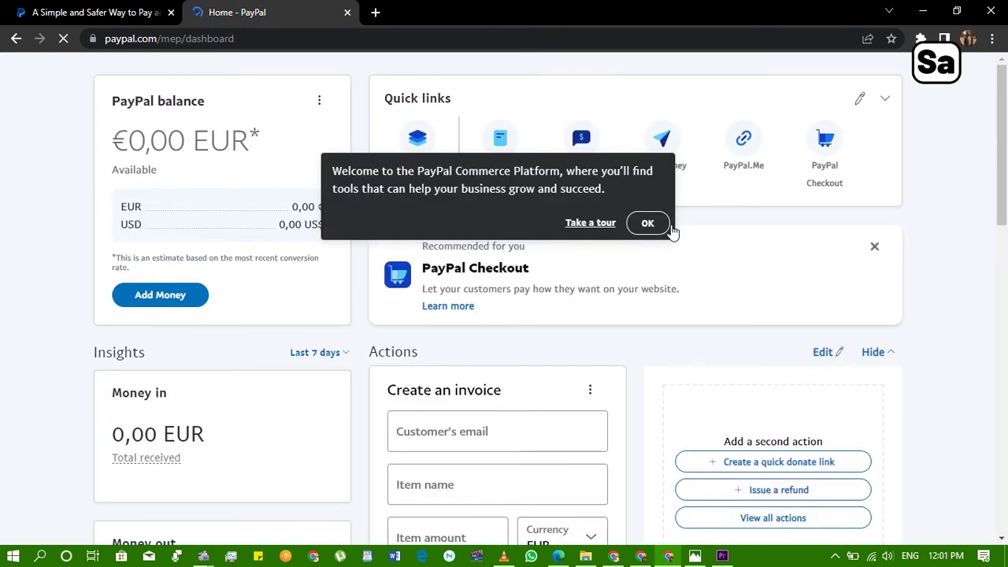
click(635, 229)
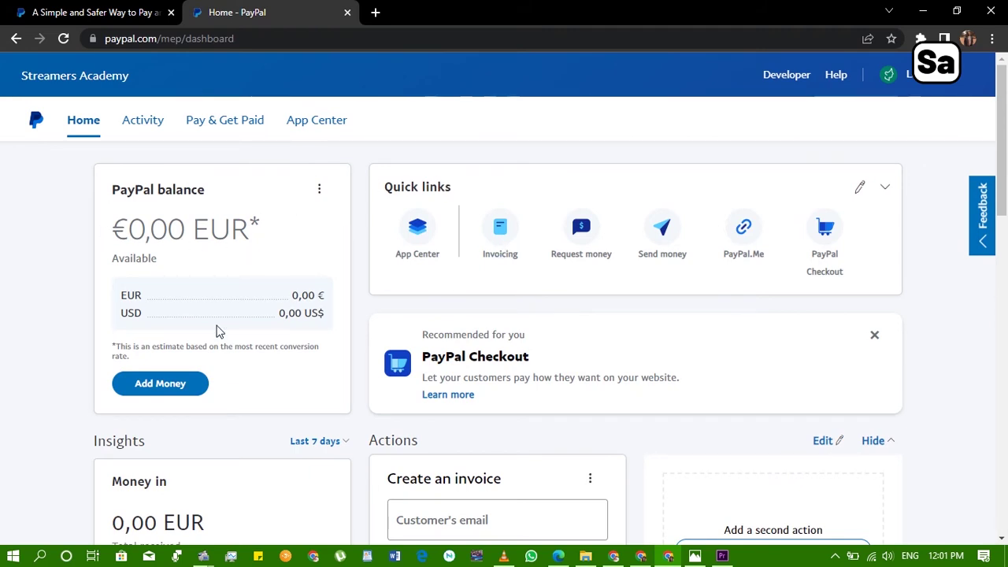
scroll(134, 372, down, 2)
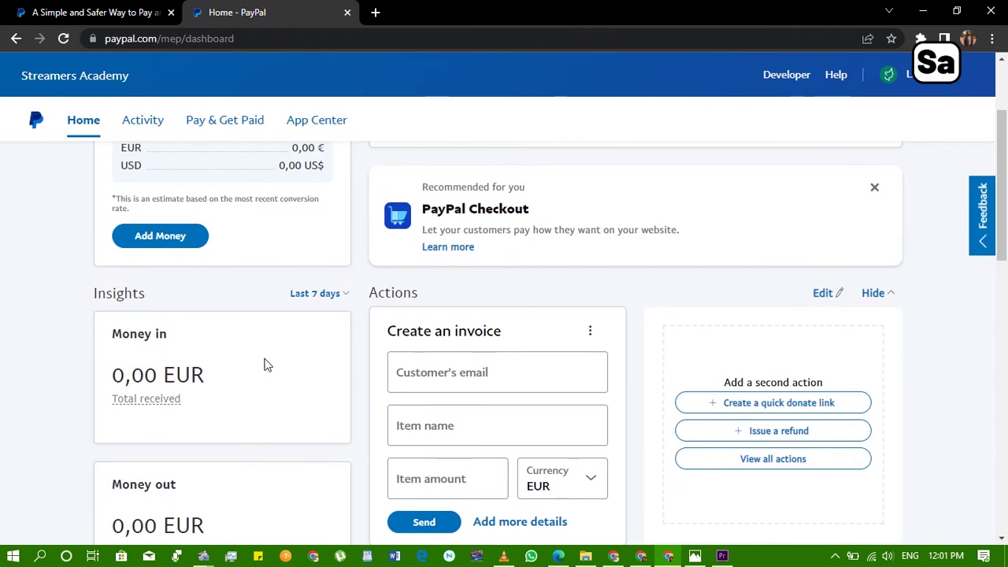
scroll(265, 364, up, 2)
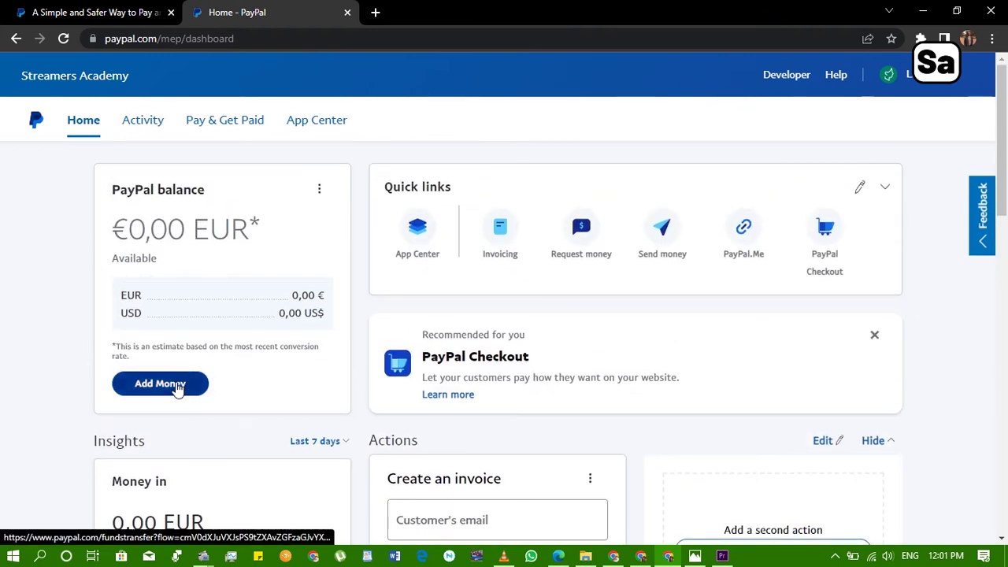
Step: Switch the primary currency from Euro to U.S. Dollar and confirm the change
click(167, 387)
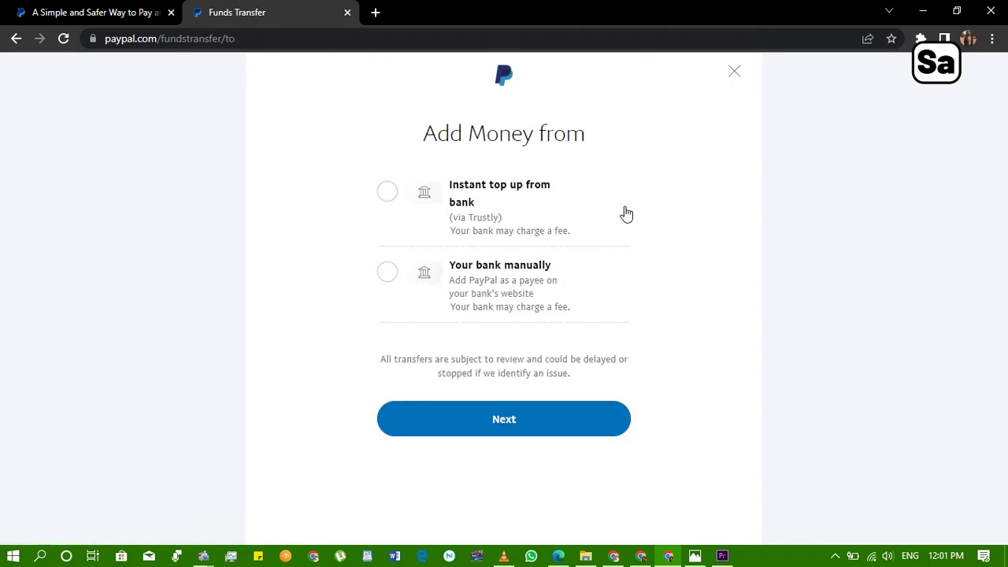
click(735, 76)
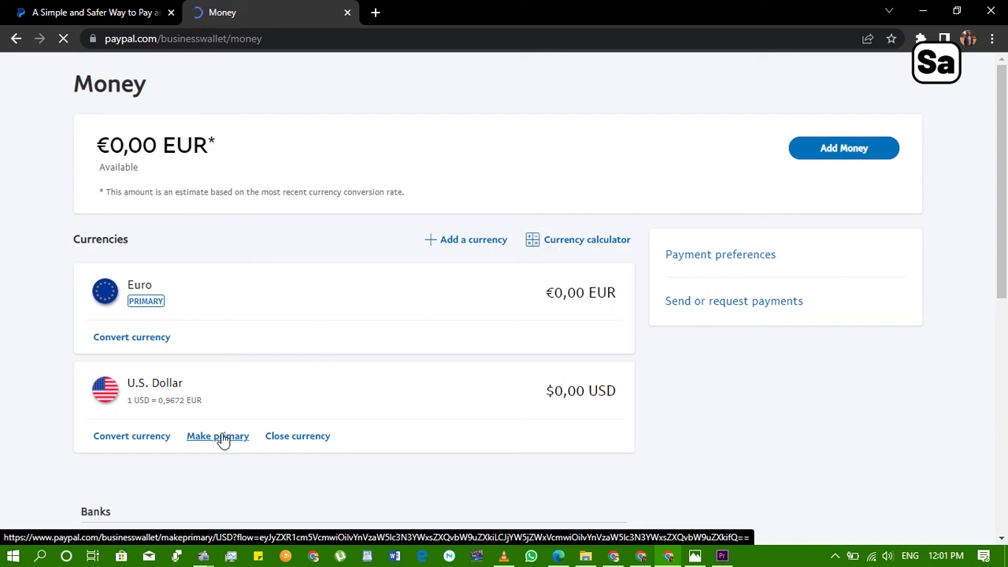
click(223, 437)
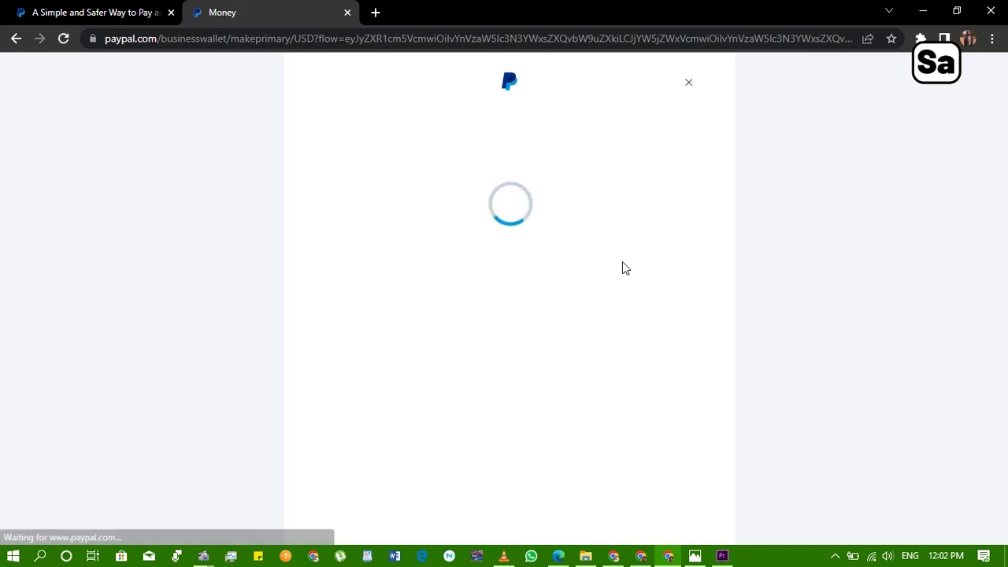
click(580, 383)
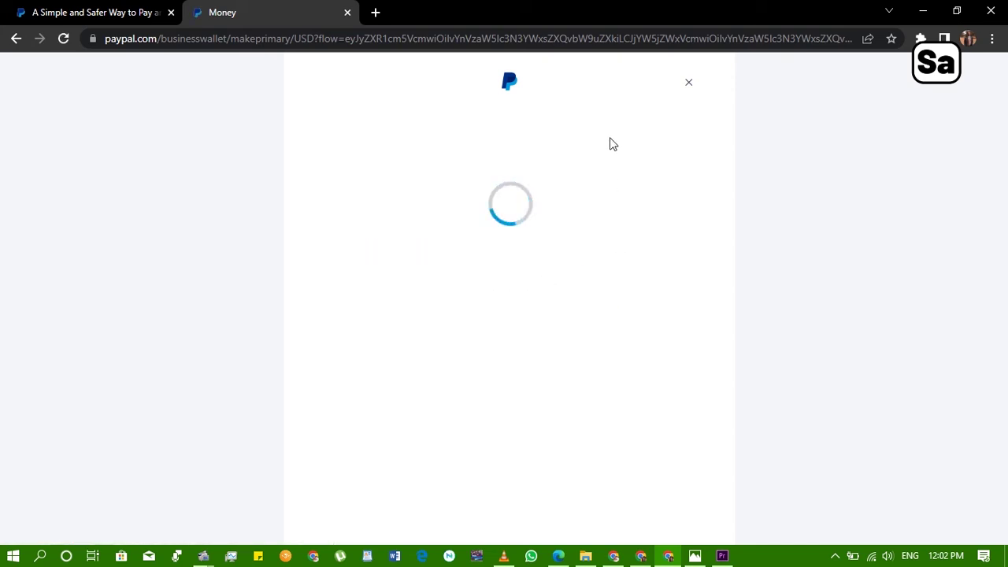
click(522, 488)
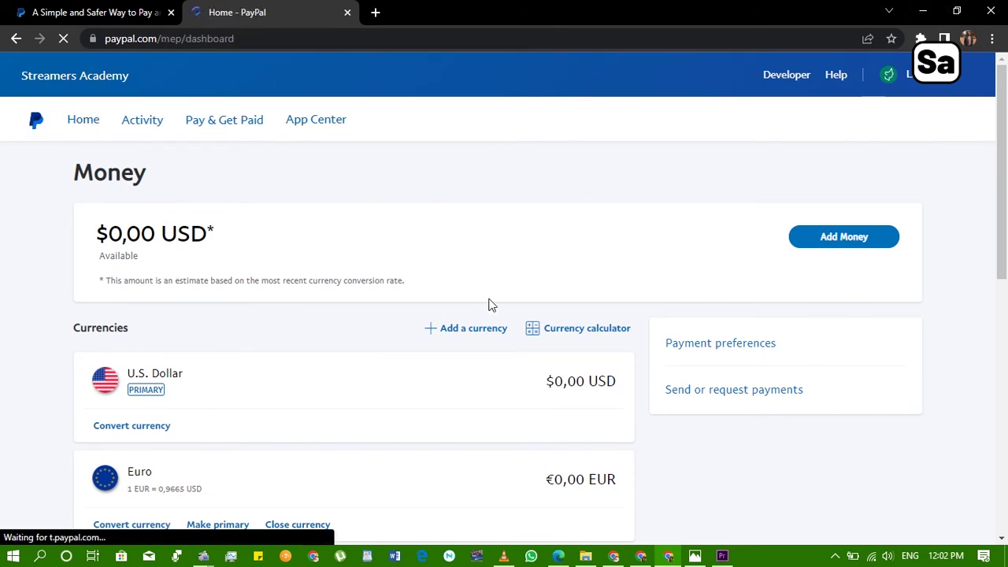
Step: Dismiss the welcome message and scroll down to the pending notifications on the USD dashboard
scroll(594, 253, down, 3)
scroll(594, 254, down, 4)
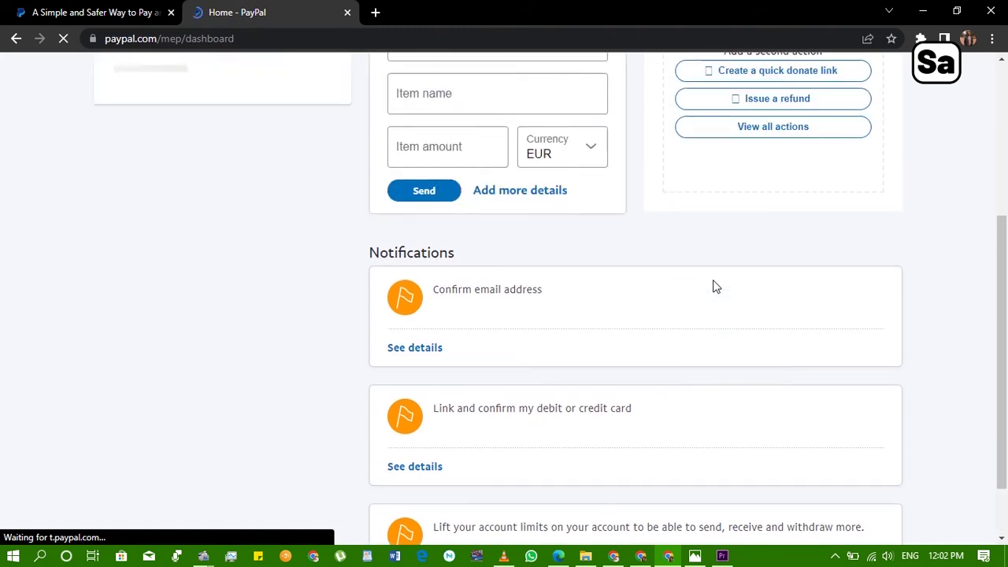
scroll(714, 285, up, 5)
click(649, 224)
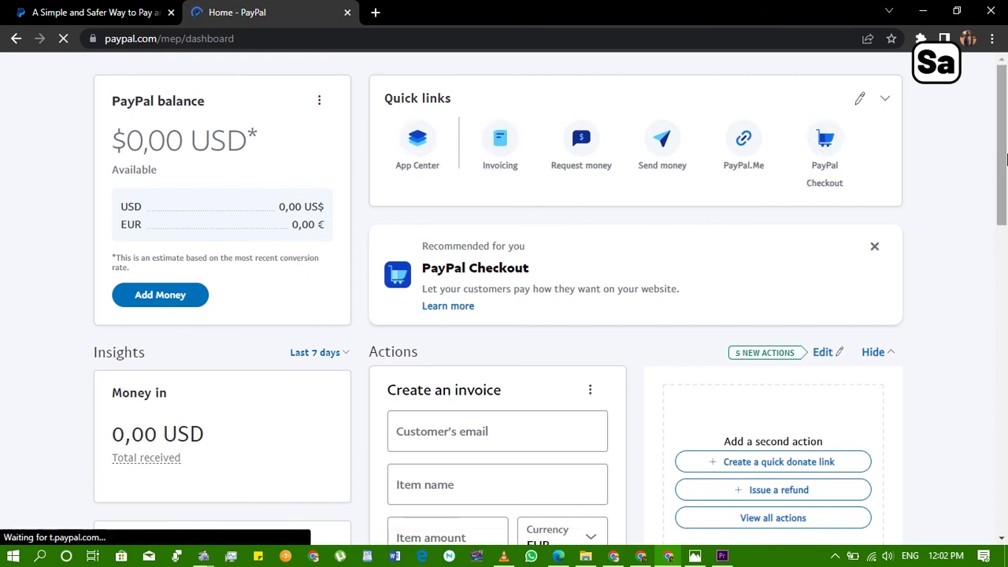
drag(1002, 177, 1001, 201)
scroll(1000, 206, up, 2)
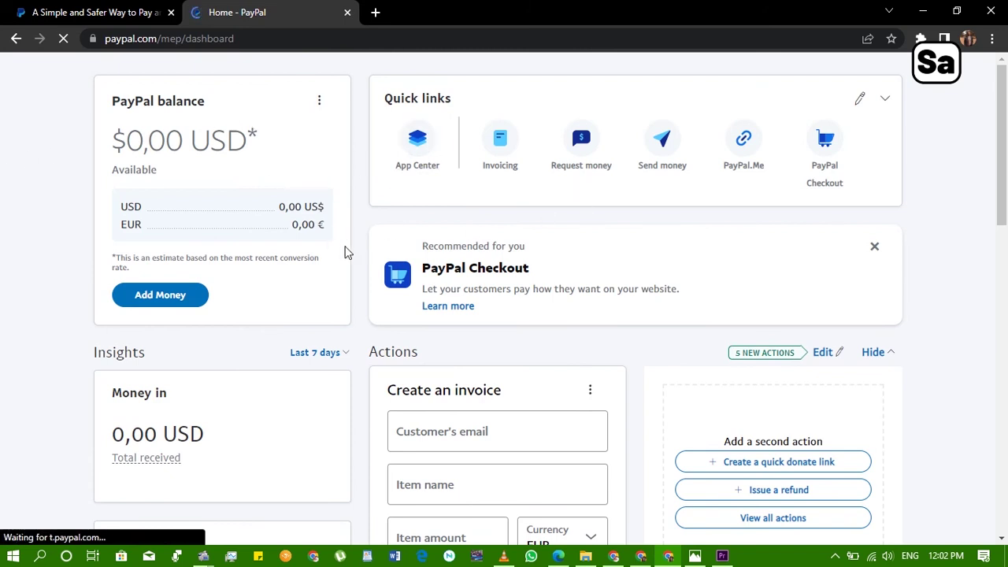
scroll(669, 252, down, 7)
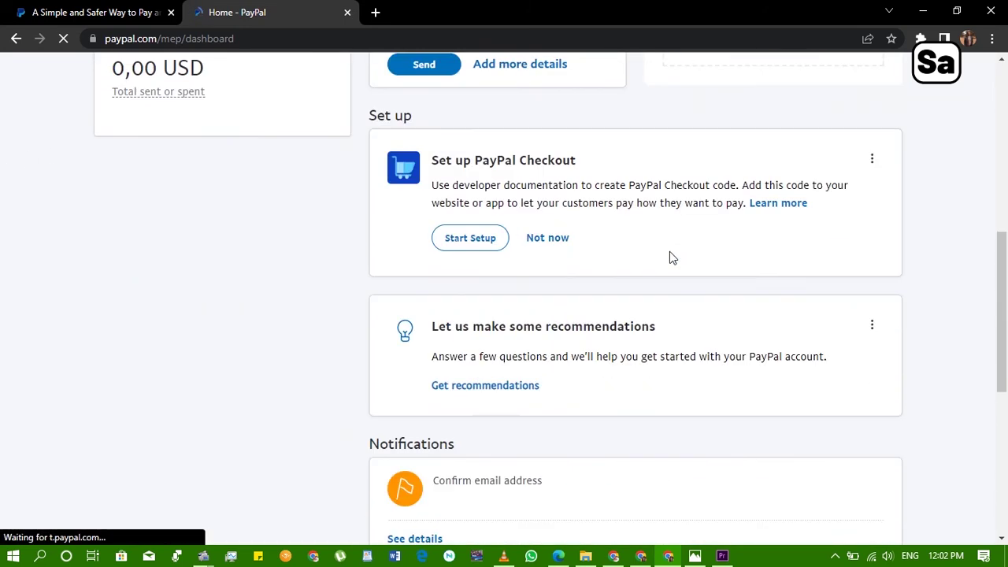
scroll(670, 257, down, 3)
scroll(670, 256, down, 1)
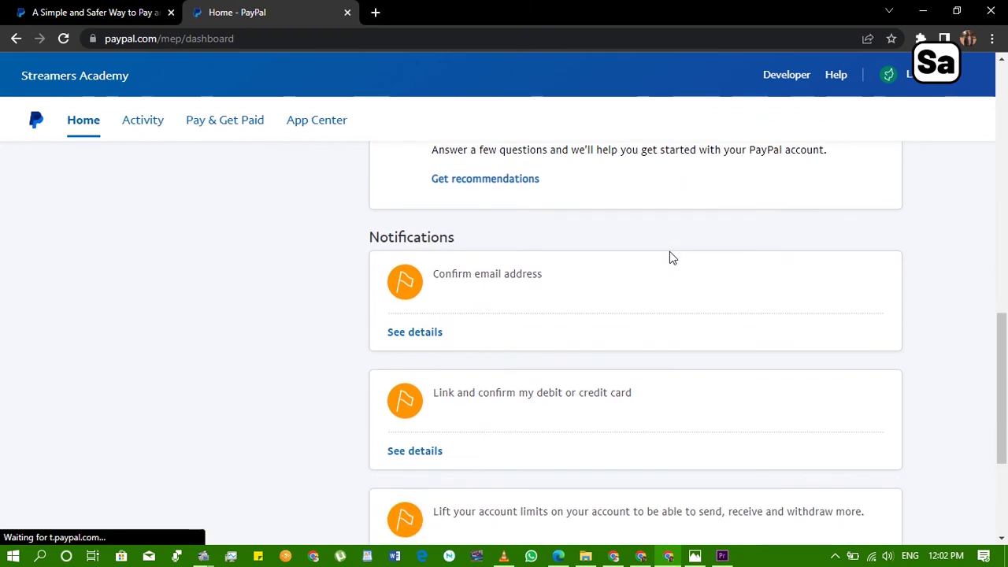
scroll(669, 258, up, 7)
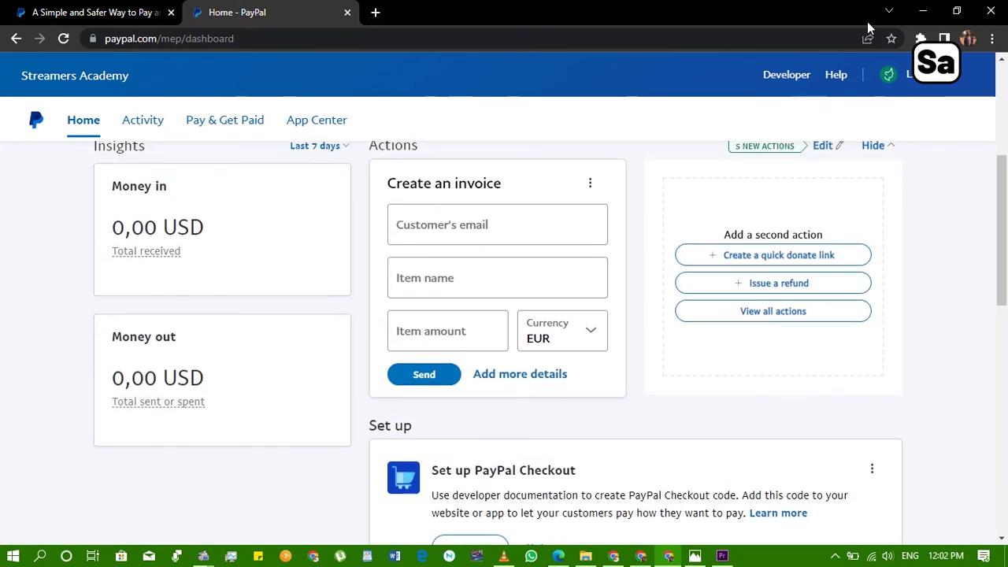
scroll(515, 293, down, 7)
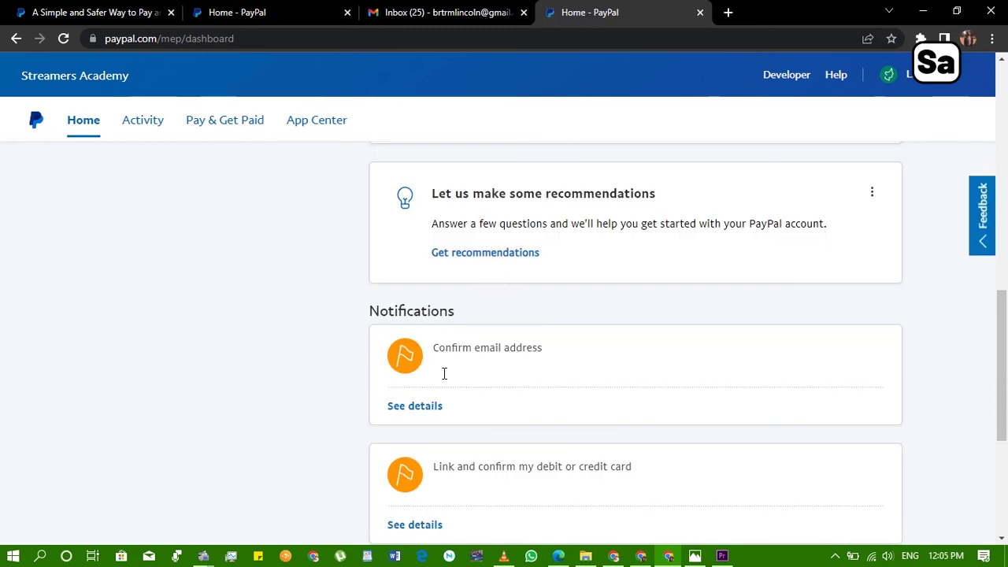
Step: Send a confirmation email to the unconfirmed address, then switch to the Gmail inbox
scroll(431, 368, down, 1)
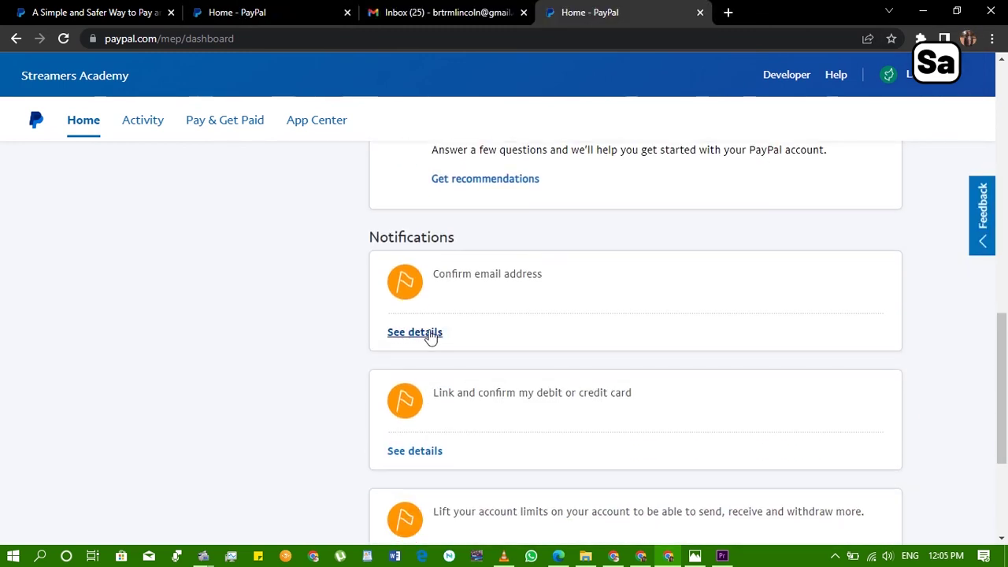
click(427, 333)
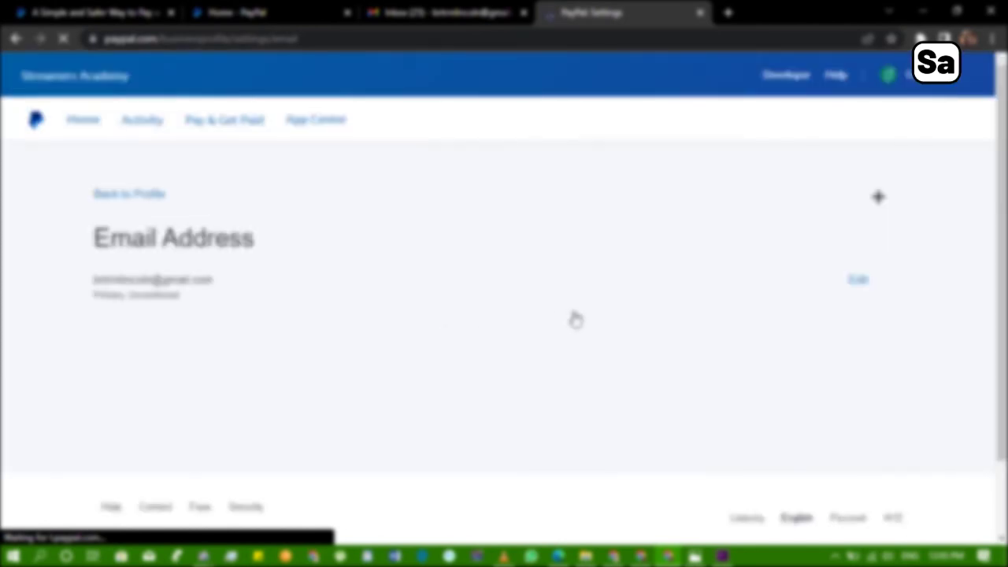
click(152, 299)
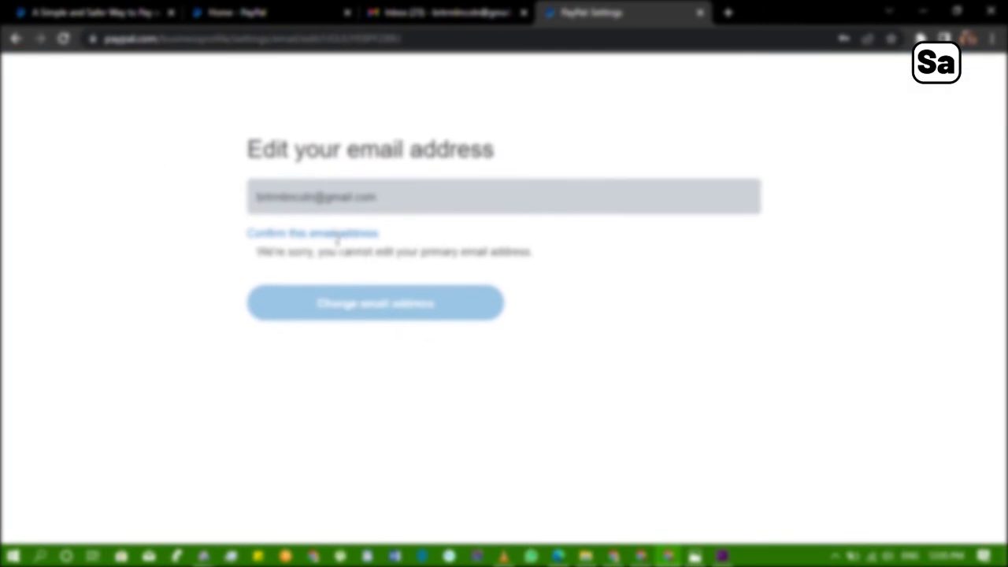
click(330, 236)
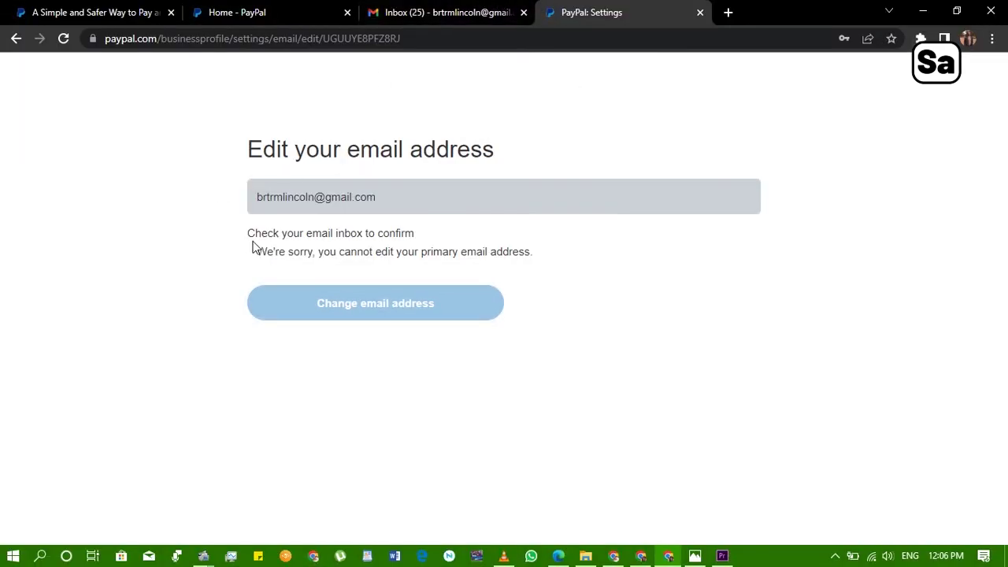
click(481, 11)
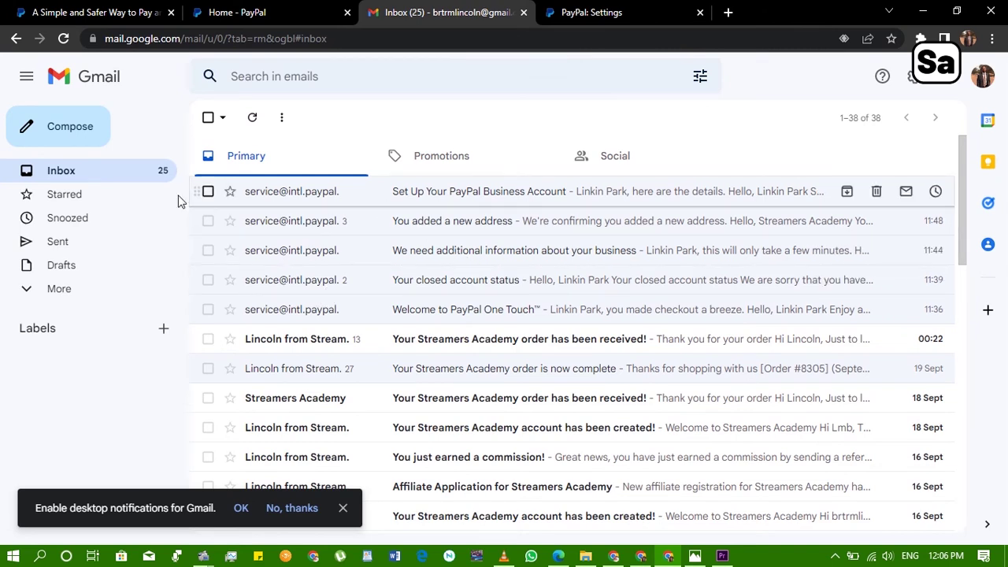
Step: Refresh Gmail, open the 'Please activate your account' email, and follow its activation link
click(252, 117)
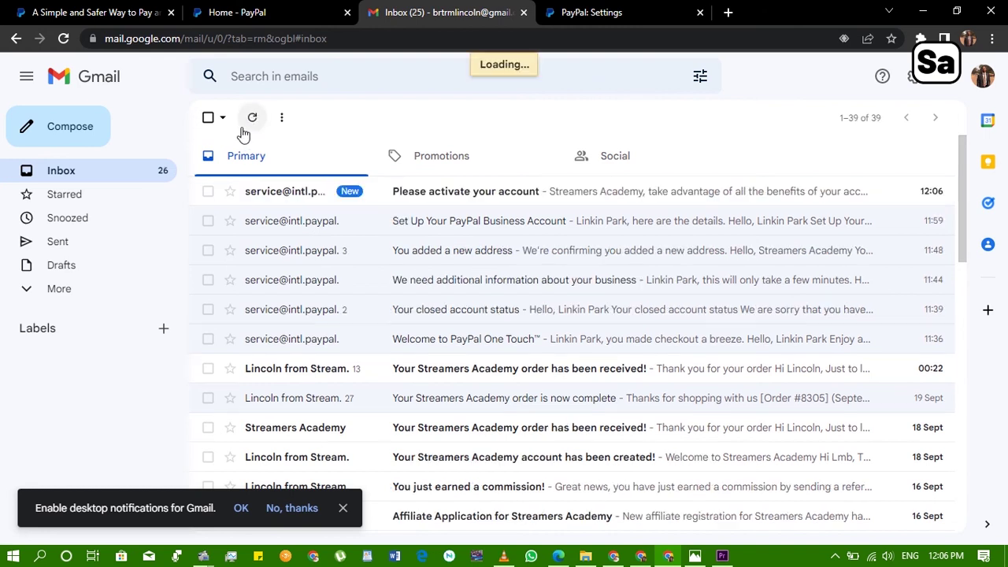
click(461, 193)
scroll(534, 427, down, 2)
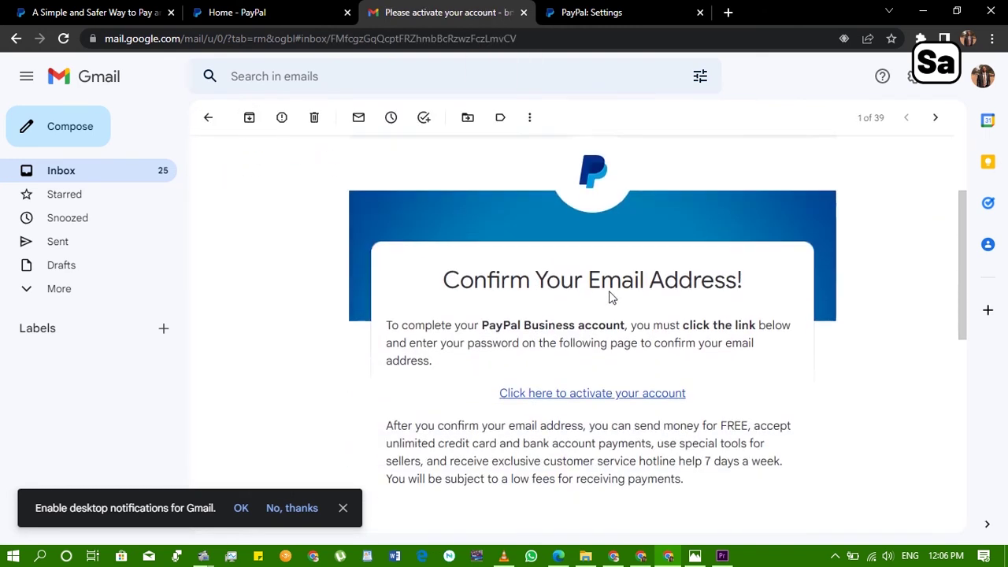
scroll(536, 417, down, 3)
scroll(590, 348, up, 1)
scroll(580, 367, up, 2)
click(586, 395)
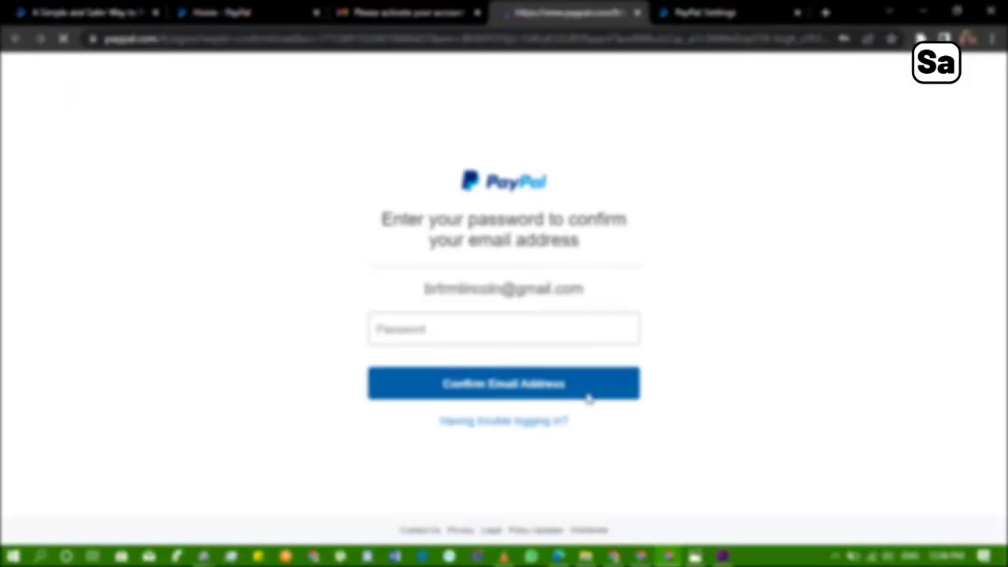
Step: Confirm the email address by submitting the saved account password
click(551, 337)
click(539, 379)
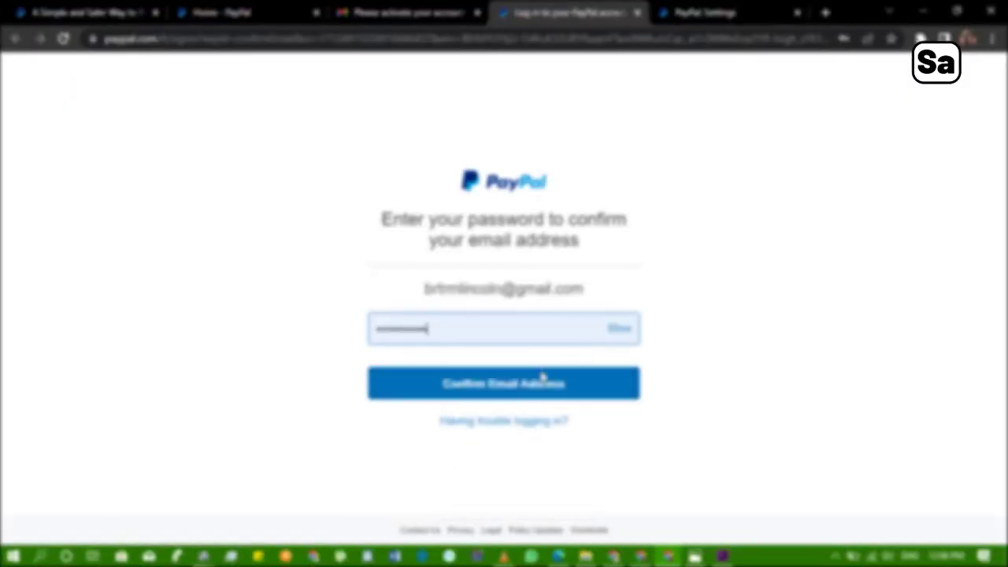
click(595, 381)
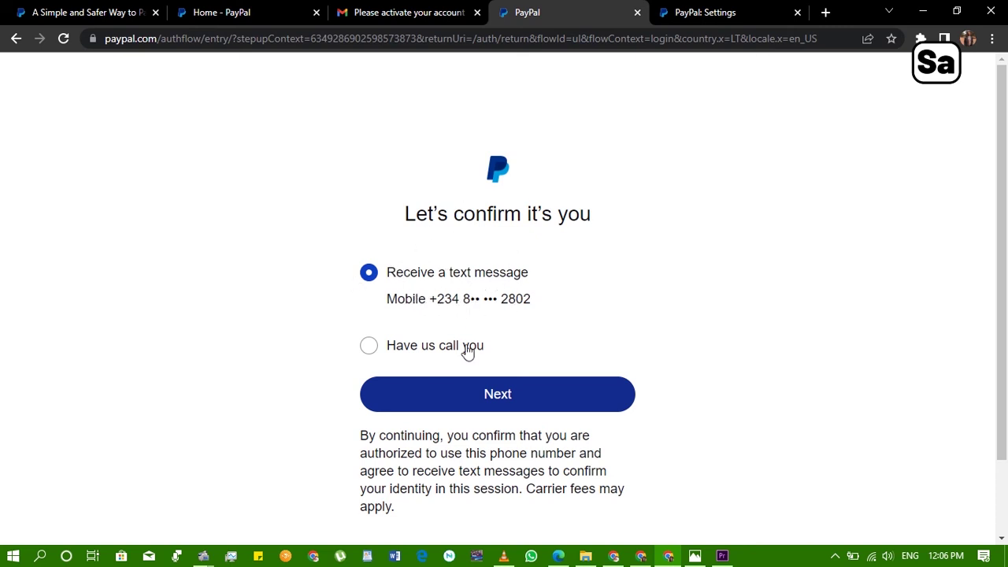
Step: Verify identity by text message and submit the six-digit security code
click(518, 399)
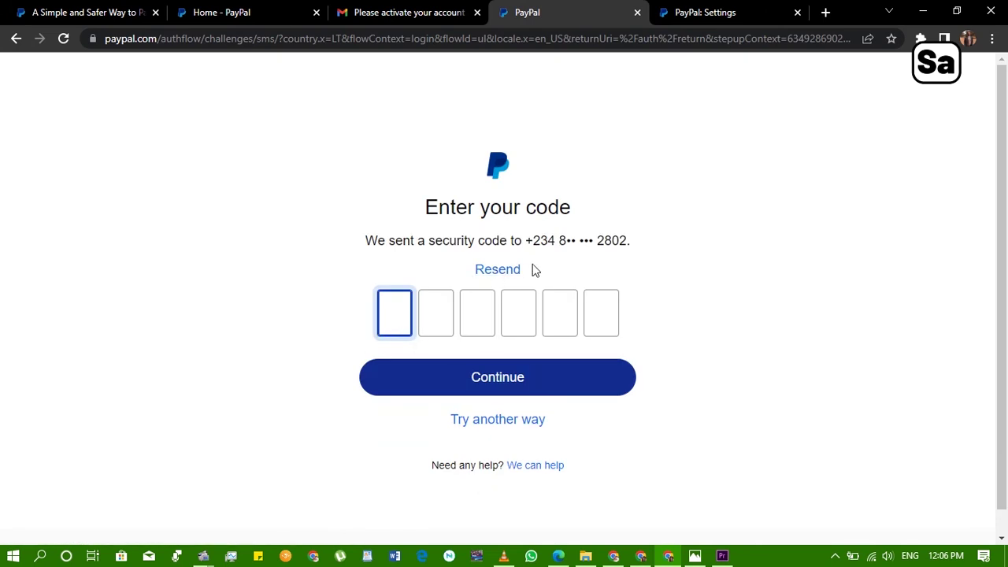
drag(523, 242, 668, 227)
click(641, 236)
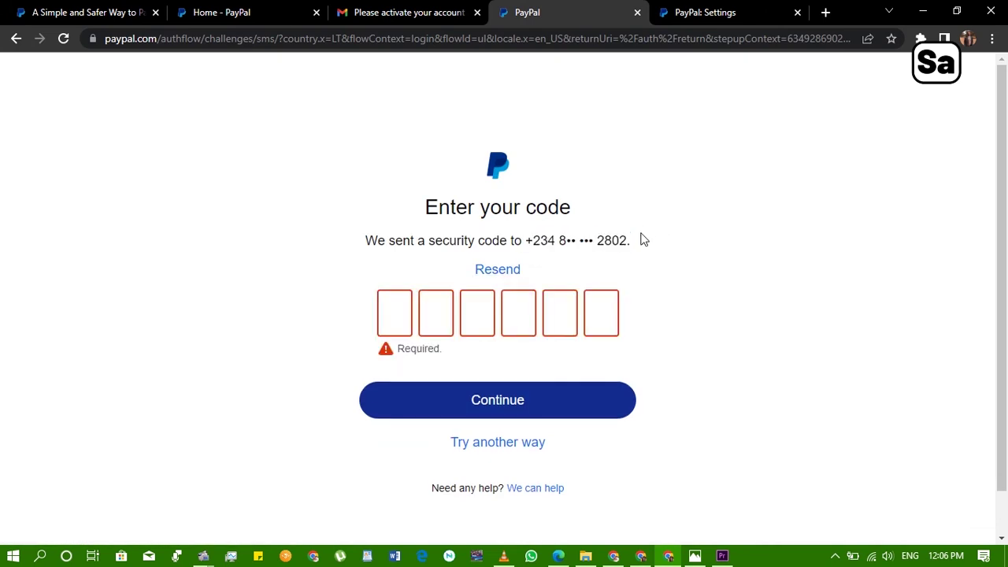
click(399, 309)
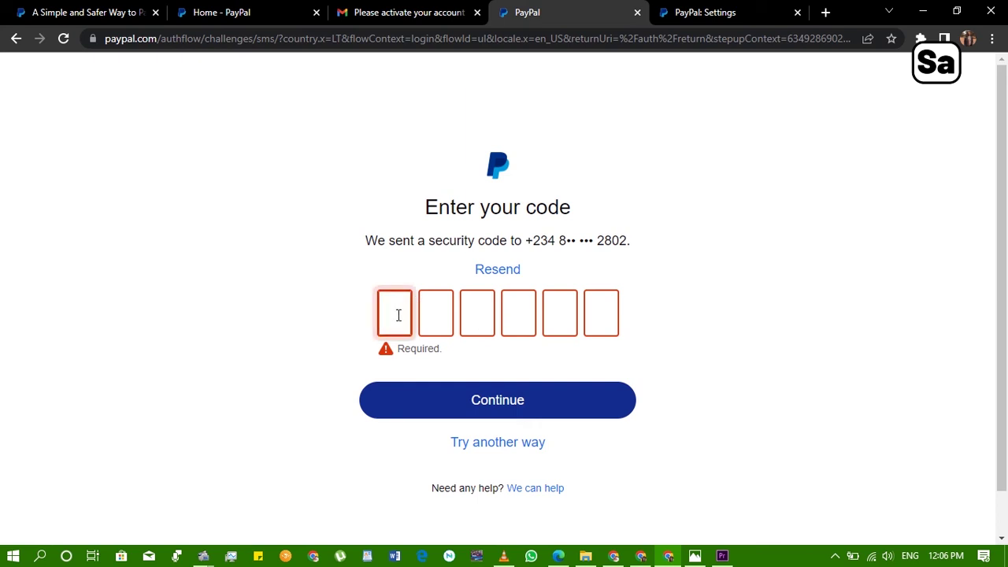
click(450, 326)
click(481, 323)
click(519, 322)
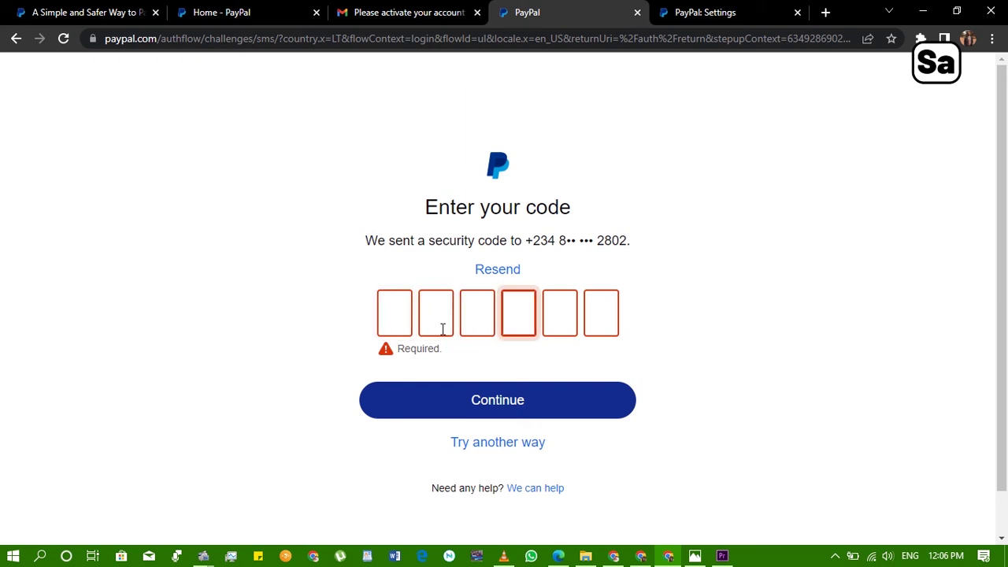
click(386, 329)
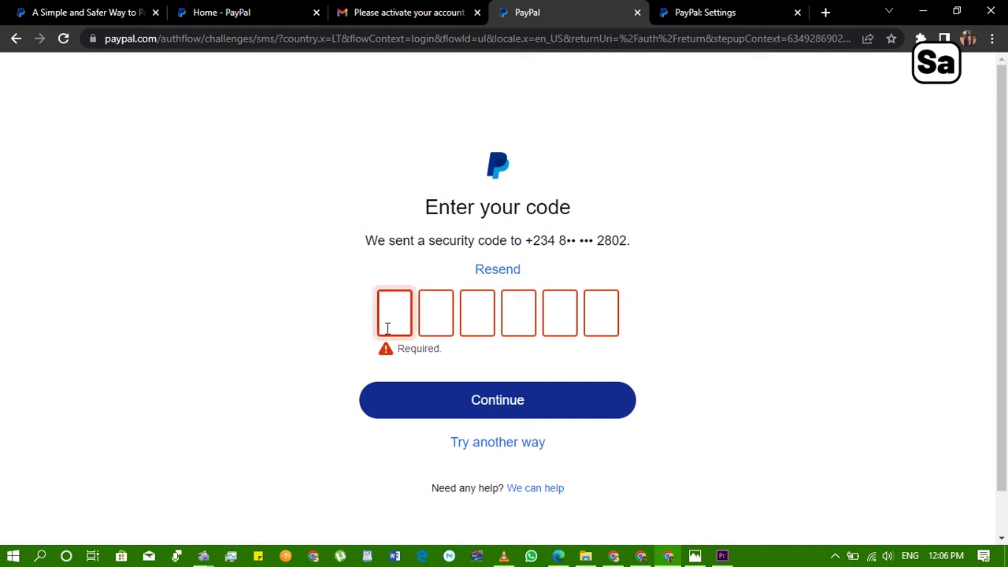
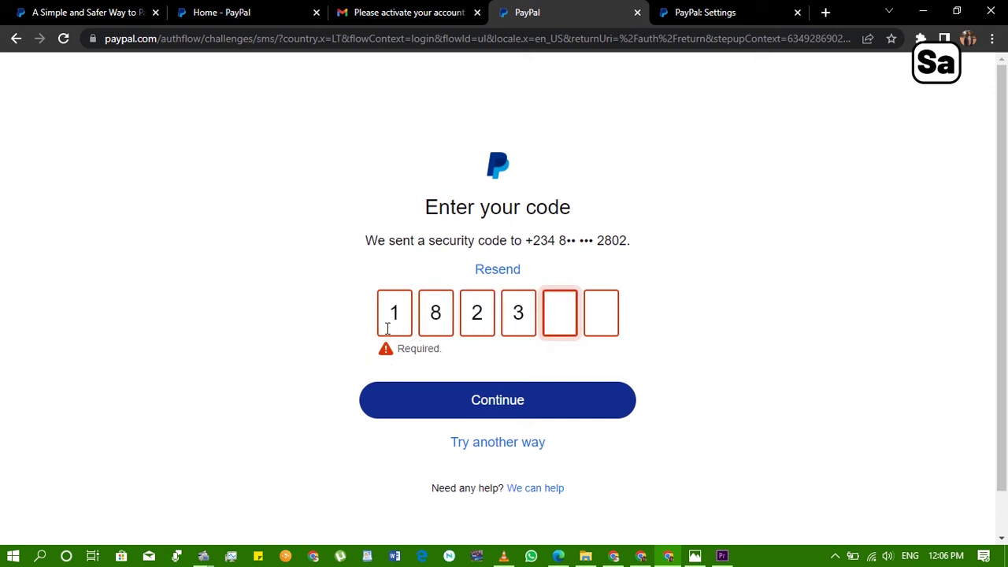
click(423, 389)
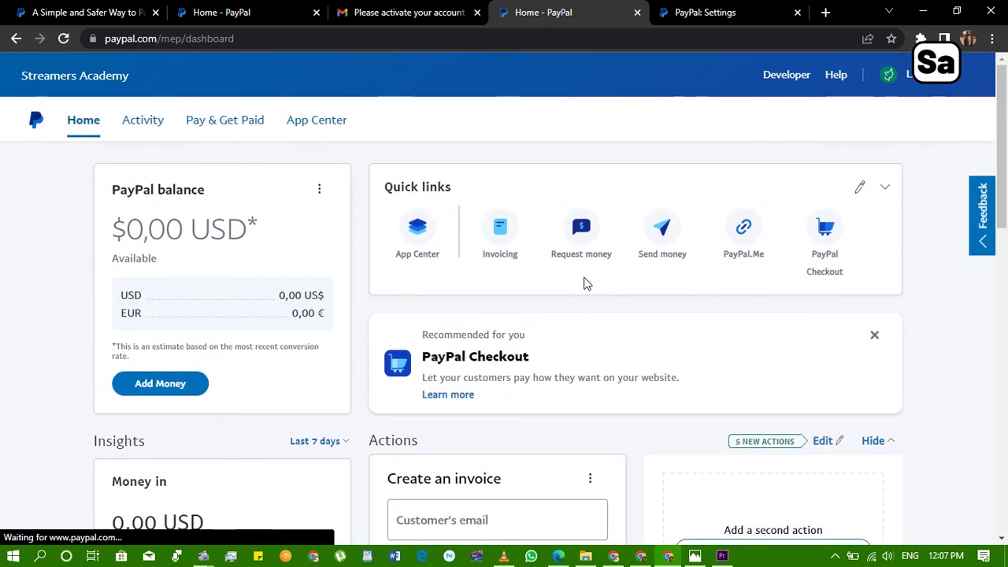
Step: Read the 'Link and confirm my debit or credit card' notification, then return to the PayPal Settings tab
scroll(737, 296, down, 5)
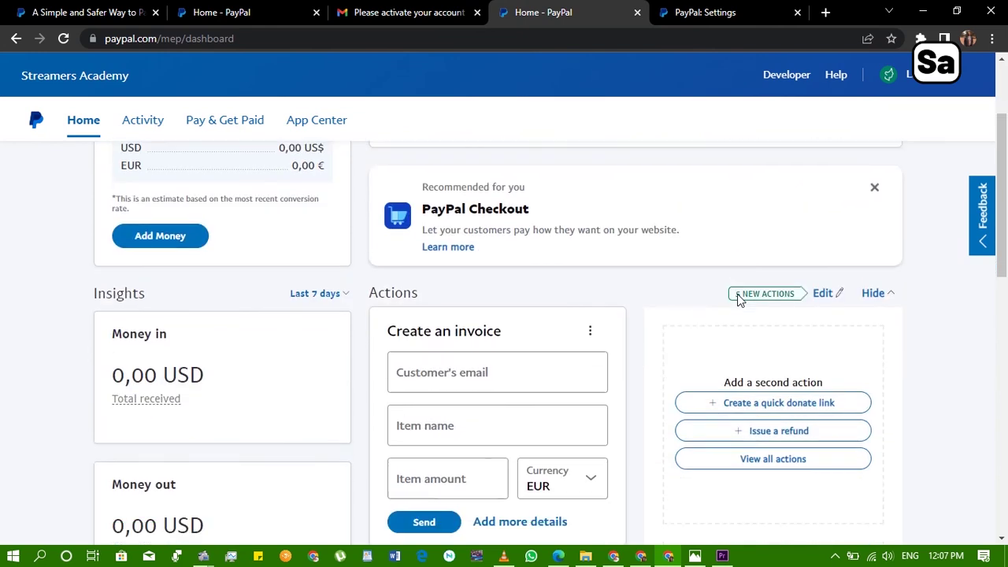
scroll(732, 307, up, 5)
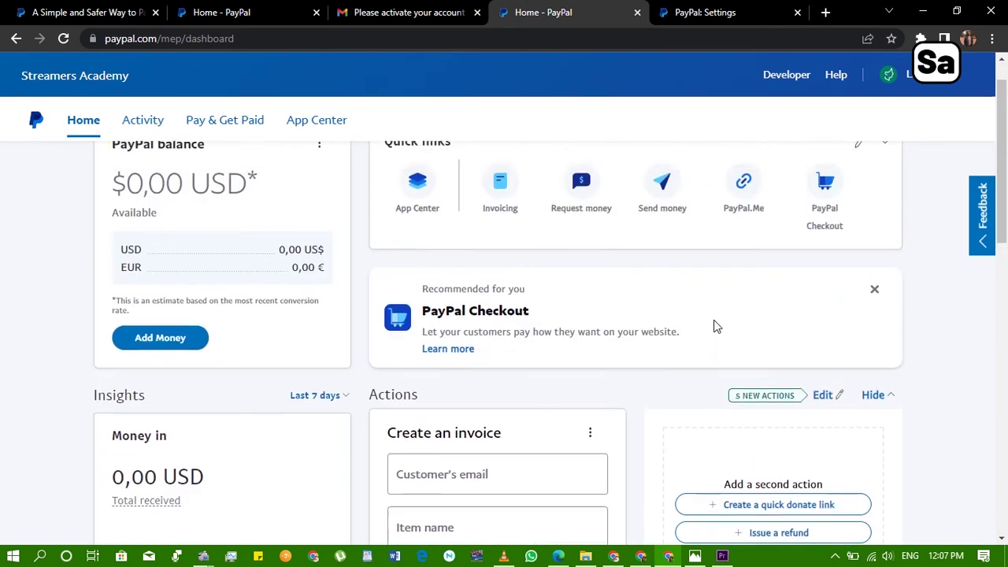
scroll(716, 326, down, 4)
scroll(715, 329, down, 7)
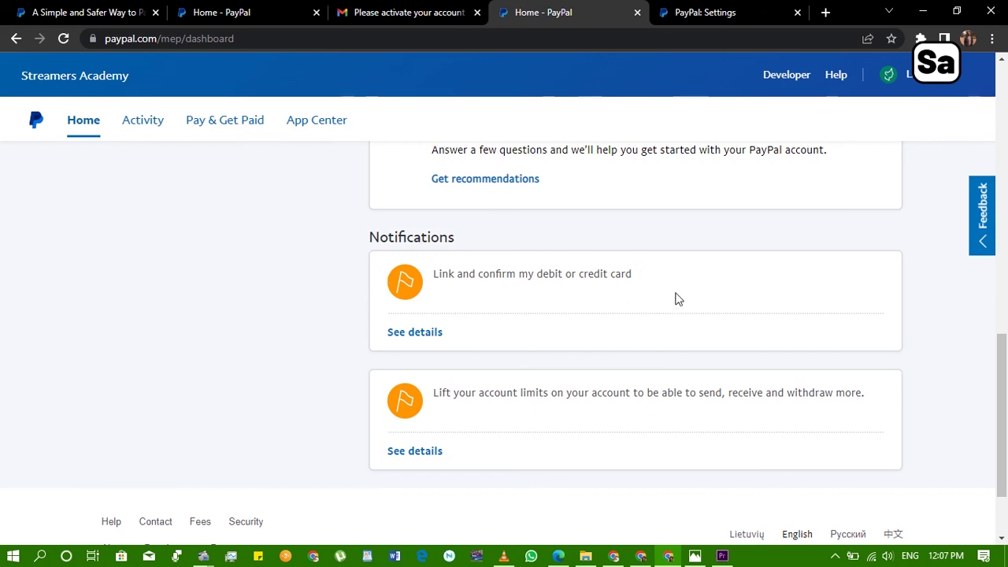
drag(425, 394, 730, 423)
drag(867, 415, 881, 414)
click(250, 271)
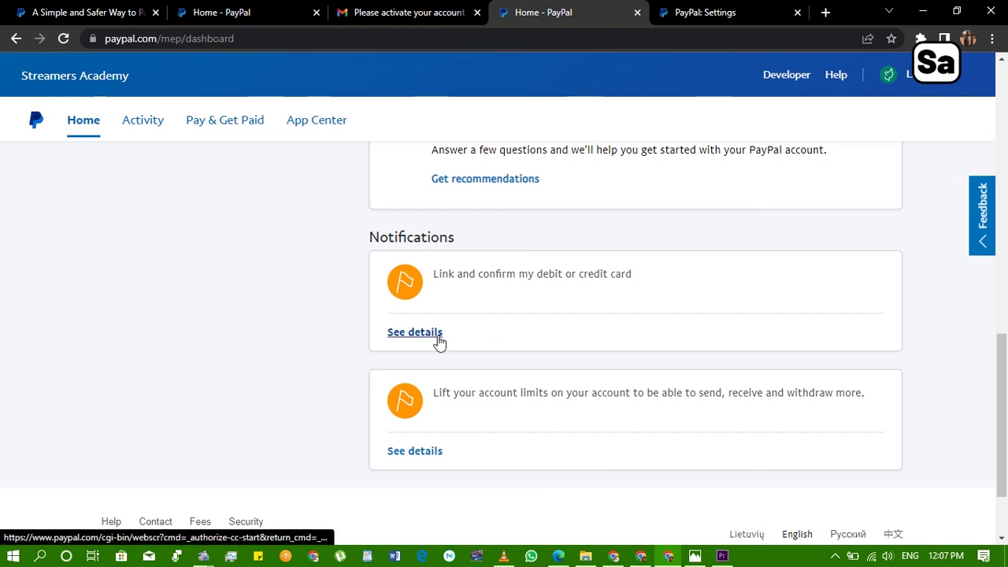
click(703, 8)
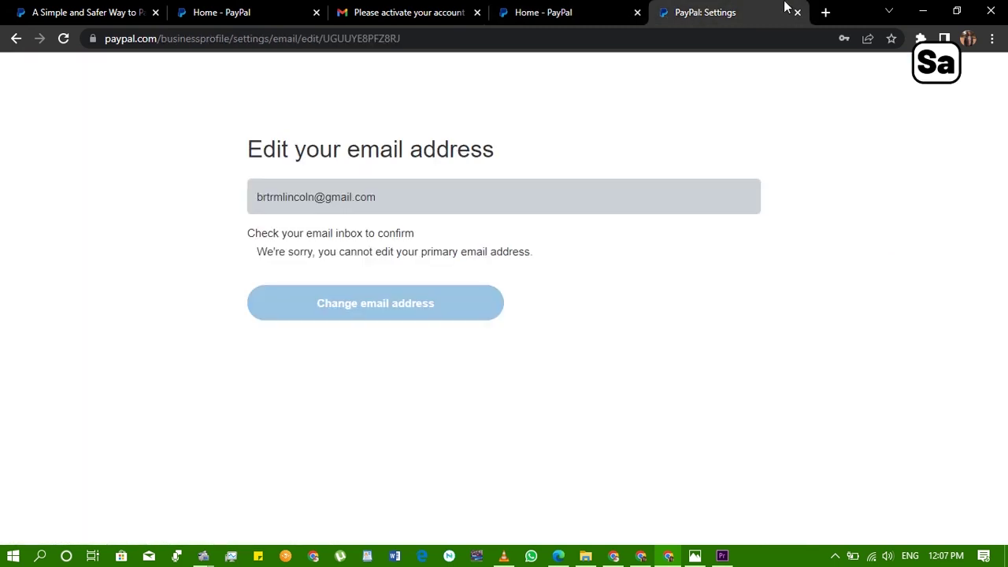
Step: In a new tab, search Google for 'uba prepaid card'
click(825, 12)
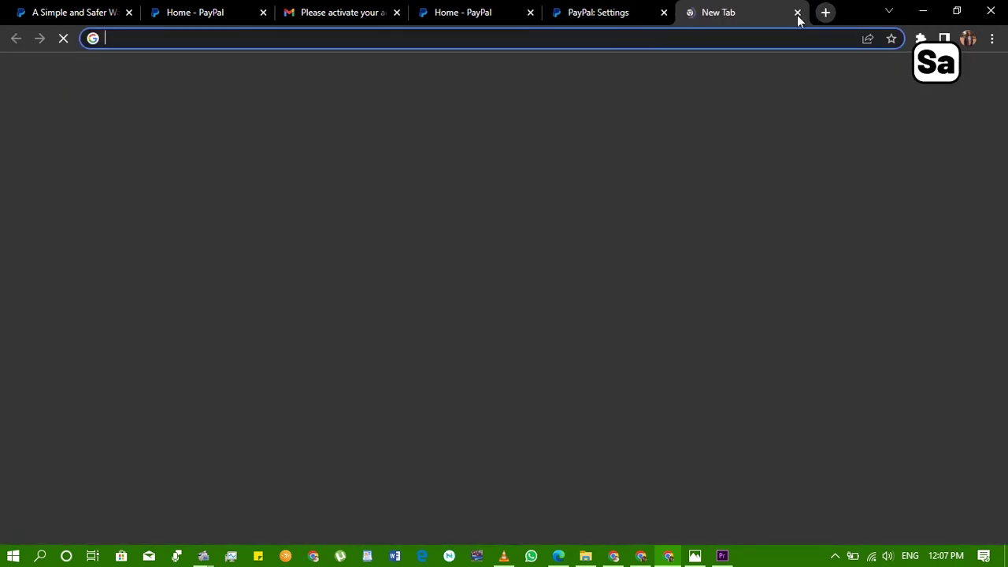
click(543, 33)
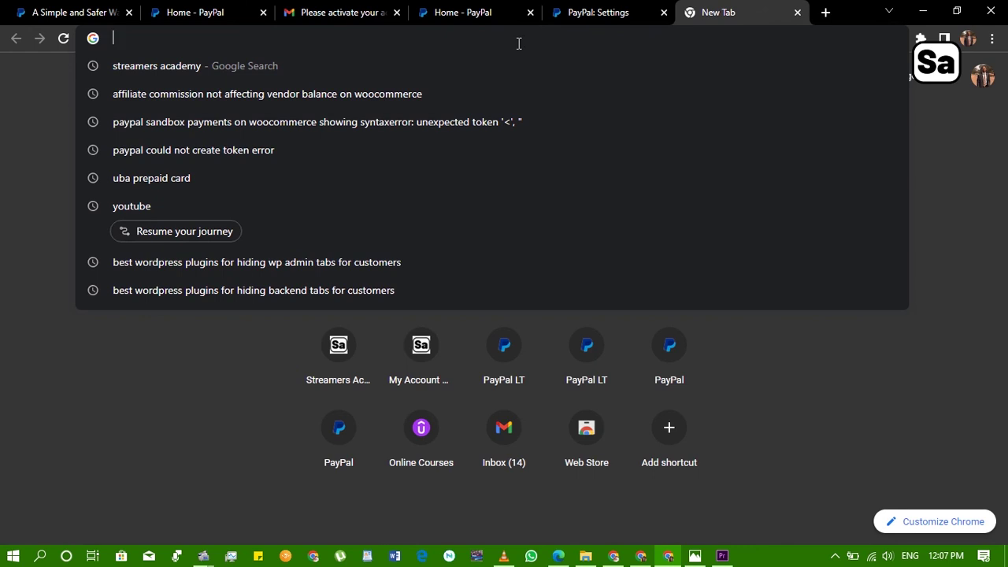
text(ub)
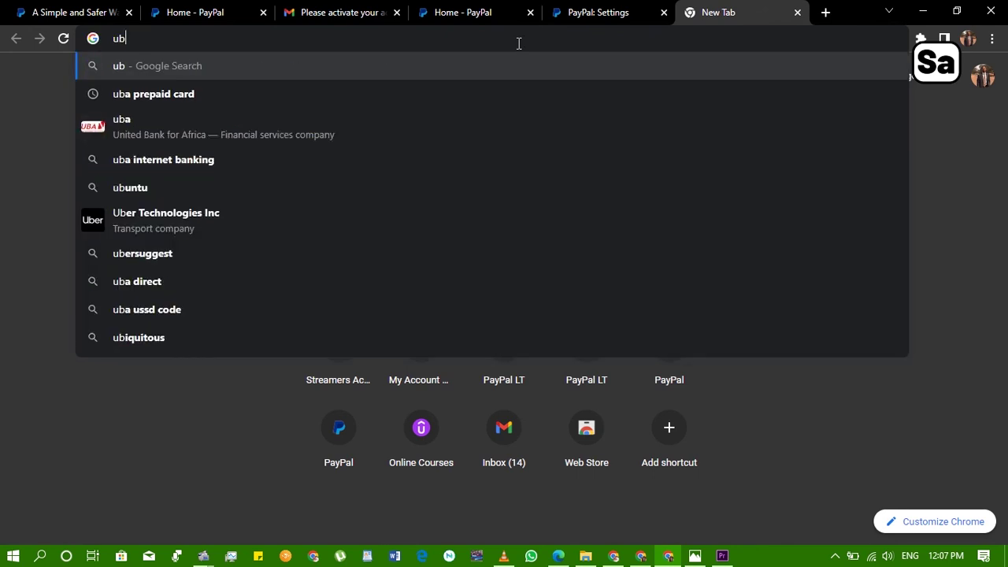
text(a)
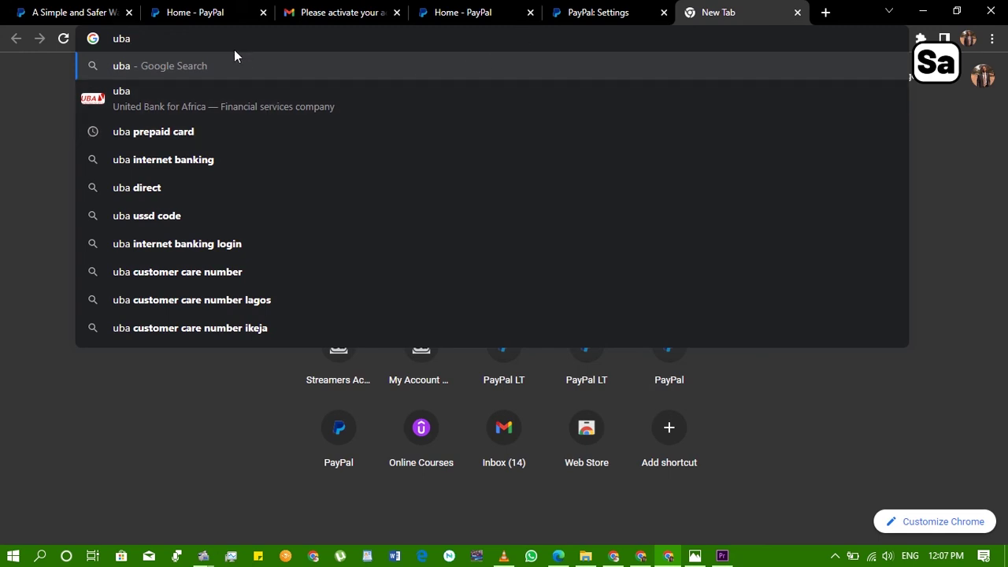
click(240, 131)
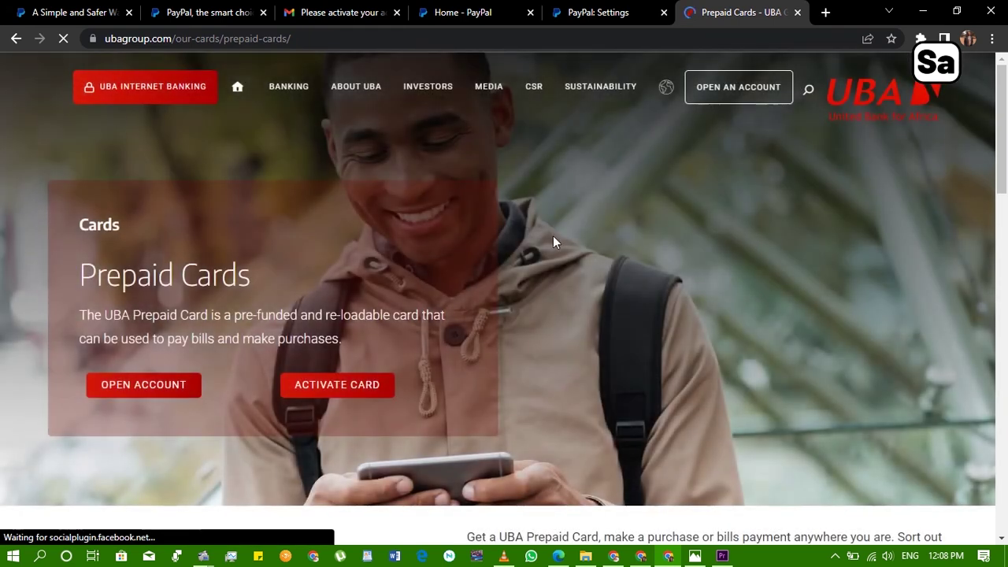
Step: Scroll through UBA's Prepaid Cards page to review the USD Prepaid Card and the countries where it's available
scroll(558, 240, down, 1)
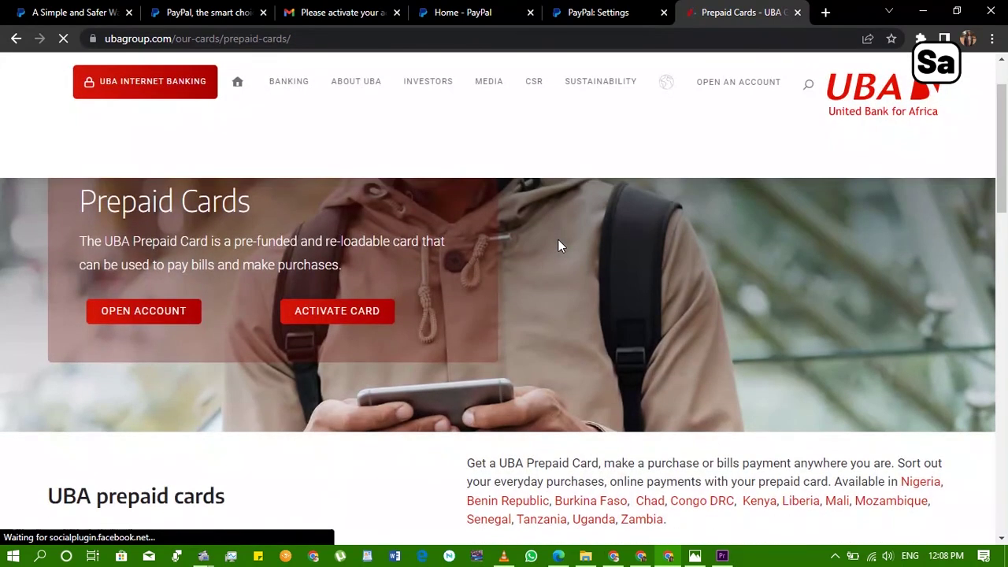
scroll(558, 240, up, 1)
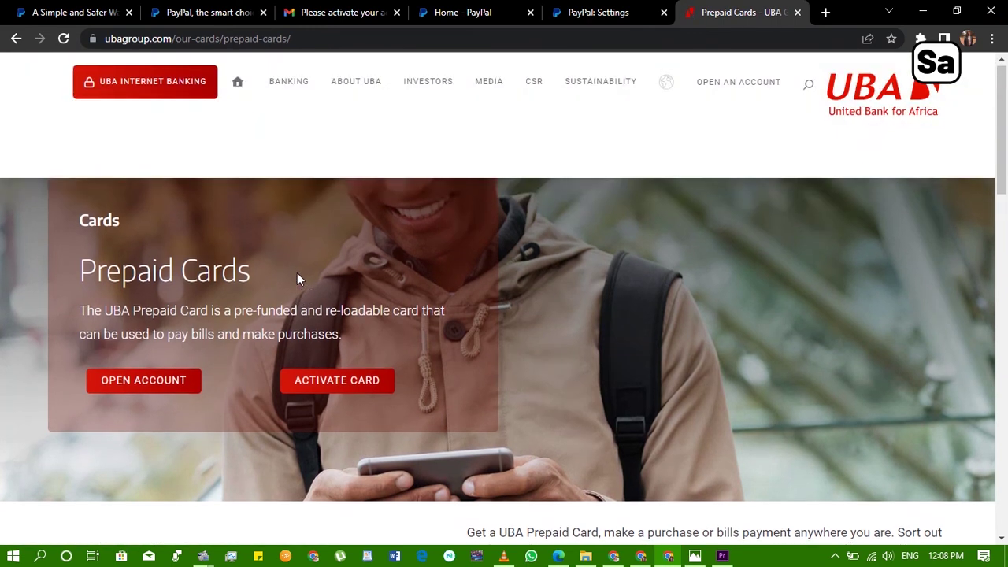
scroll(507, 335, down, 2)
scroll(543, 331, down, 3)
scroll(583, 327, up, 1)
scroll(168, 452, down, 1)
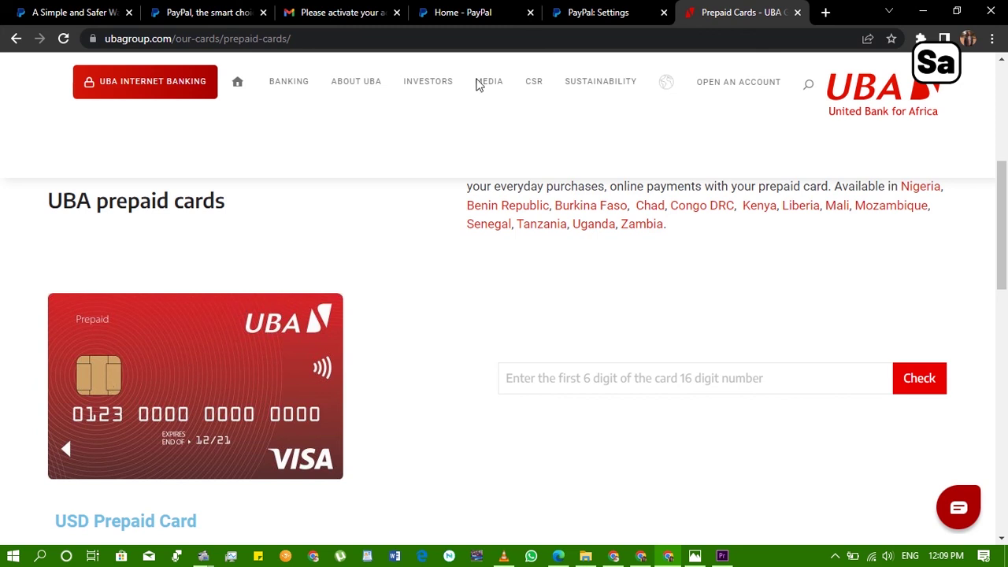
Step: Open See details on the PayPal home page's card notice, then log in with the saved credentials
click(555, 12)
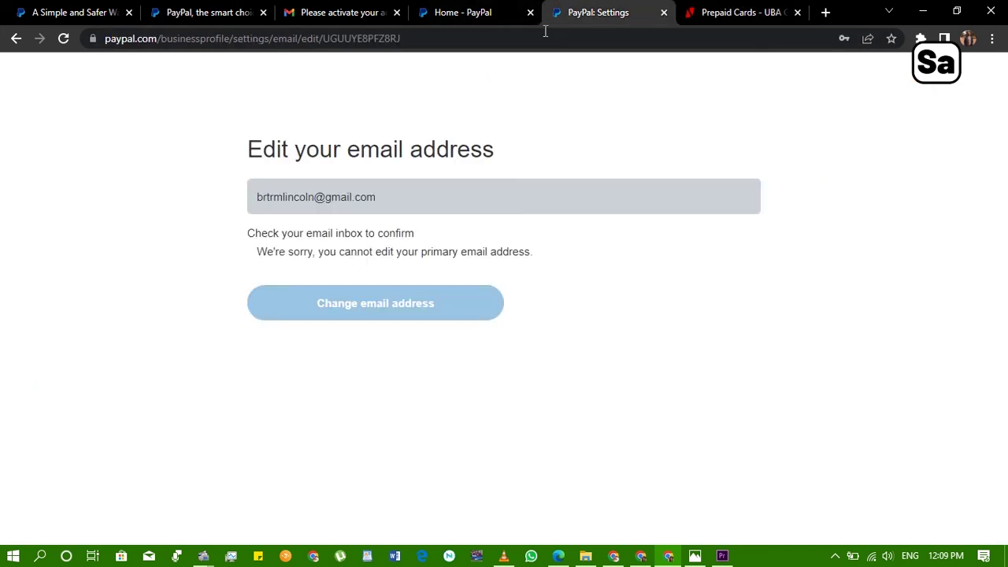
click(457, 9)
click(422, 332)
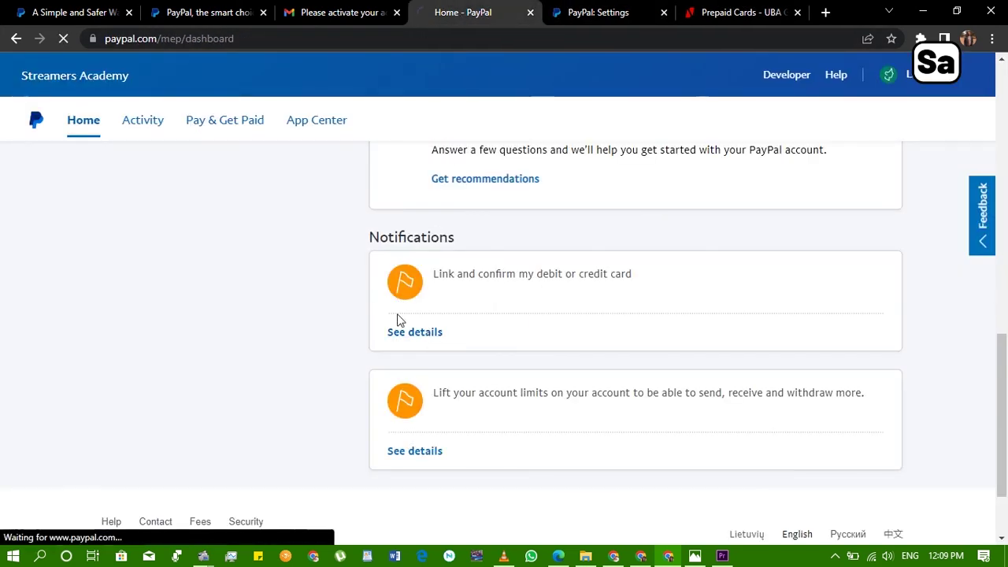
scroll(435, 248, up, 5)
scroll(441, 325, up, 2)
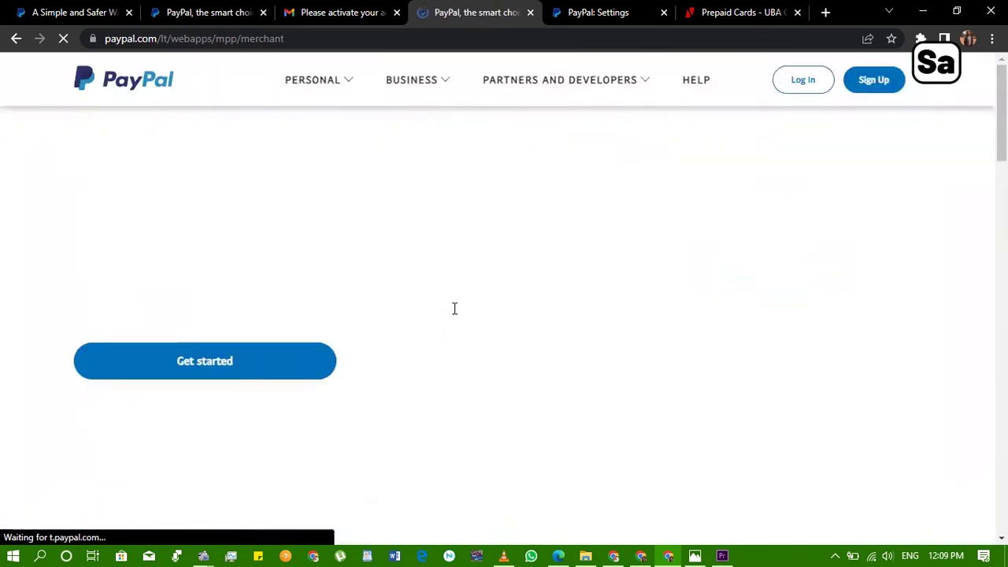
scroll(454, 344, down, 5)
scroll(454, 353, up, 5)
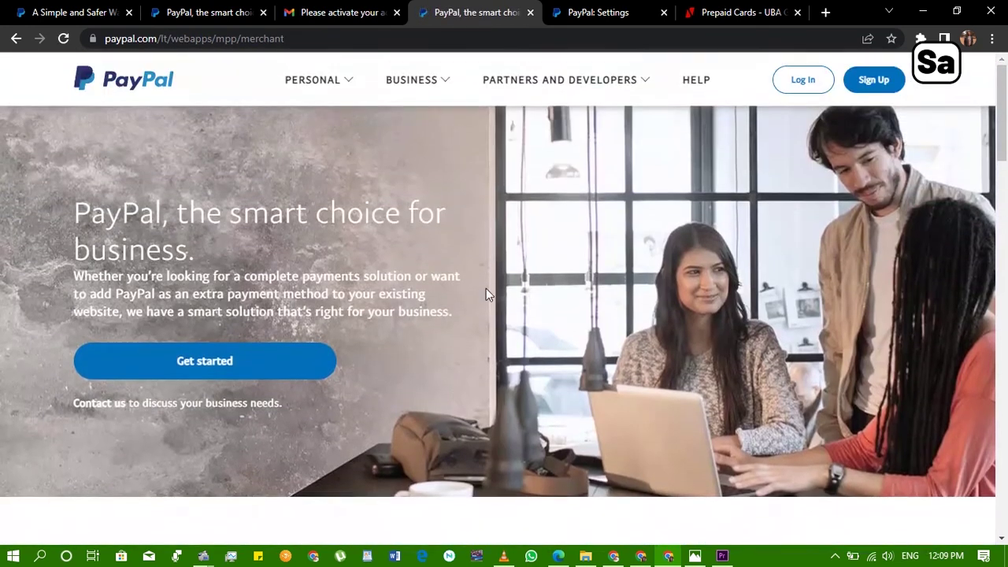
click(789, 90)
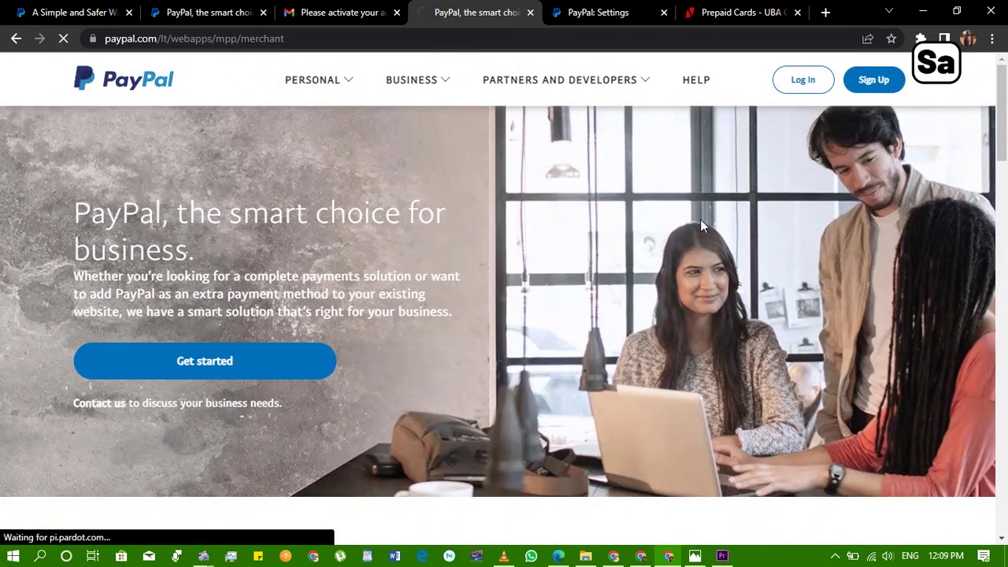
click(540, 400)
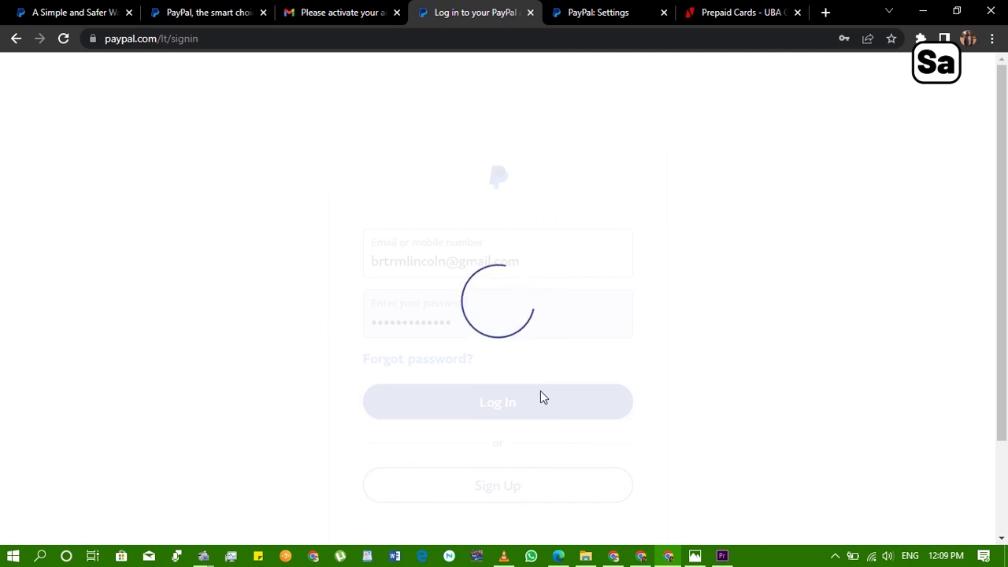
Step: Back in PayPal, request the security code by text message
click(716, 13)
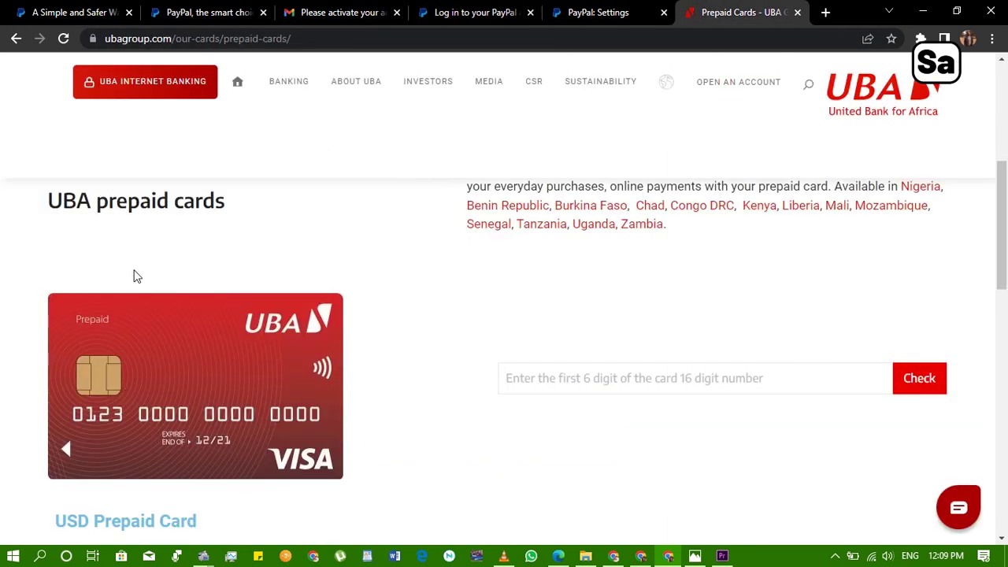
click(496, 9)
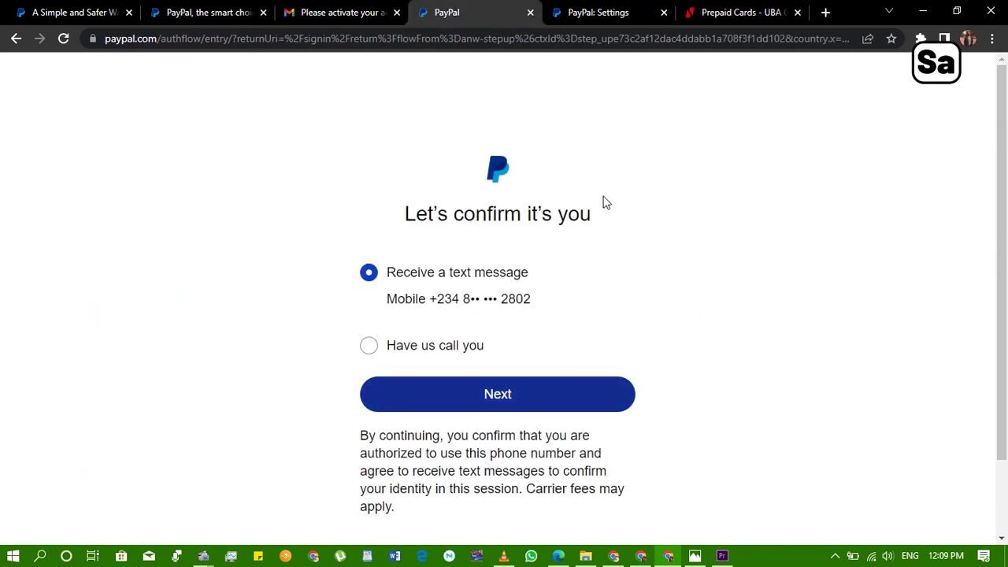
click(508, 414)
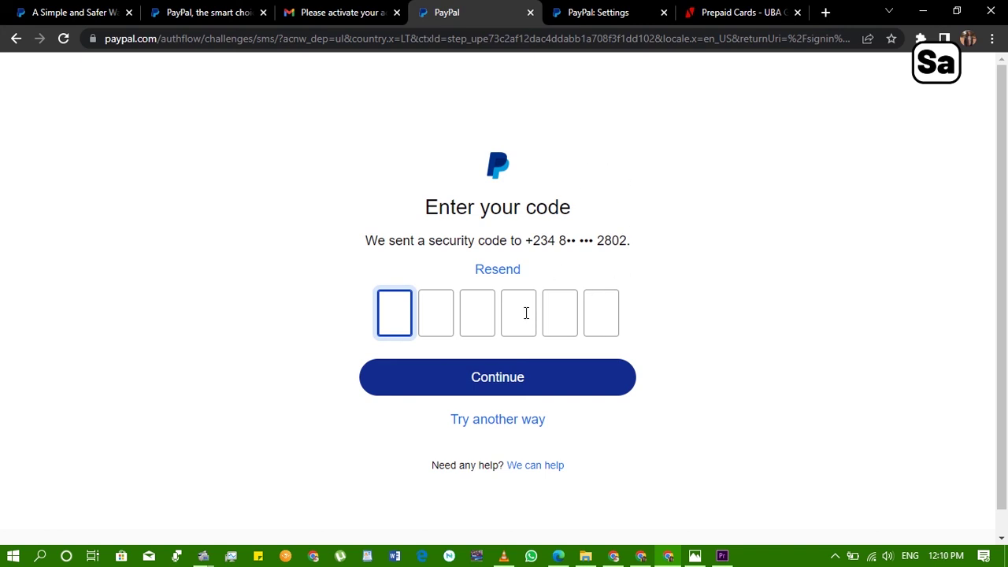
scroll(665, 394, down, 1)
scroll(667, 397, up, 1)
Step: Select each of the six code boxes in turn, ending back on the first box
click(595, 316)
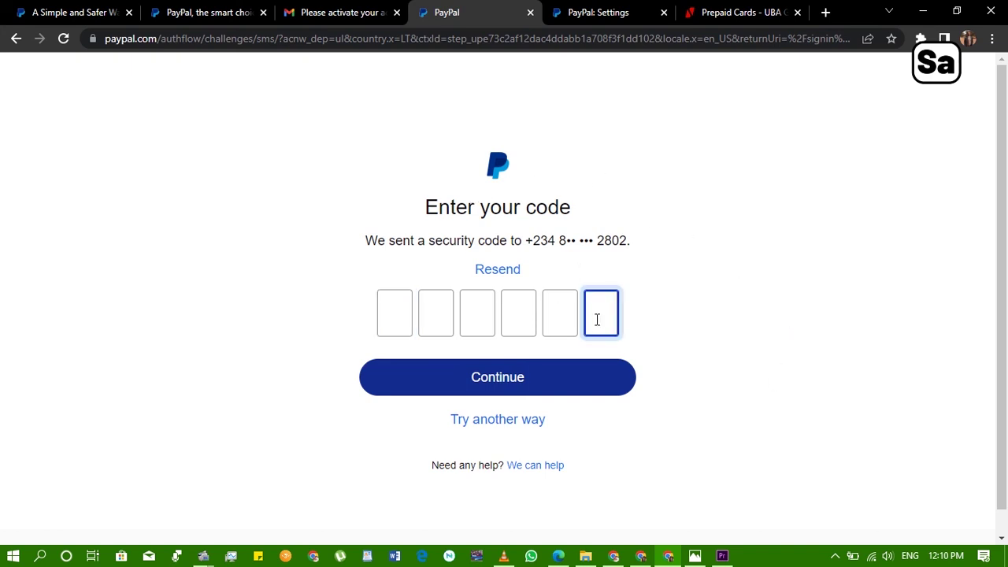
click(382, 301)
click(428, 318)
click(479, 326)
click(518, 315)
click(559, 322)
click(603, 312)
click(397, 307)
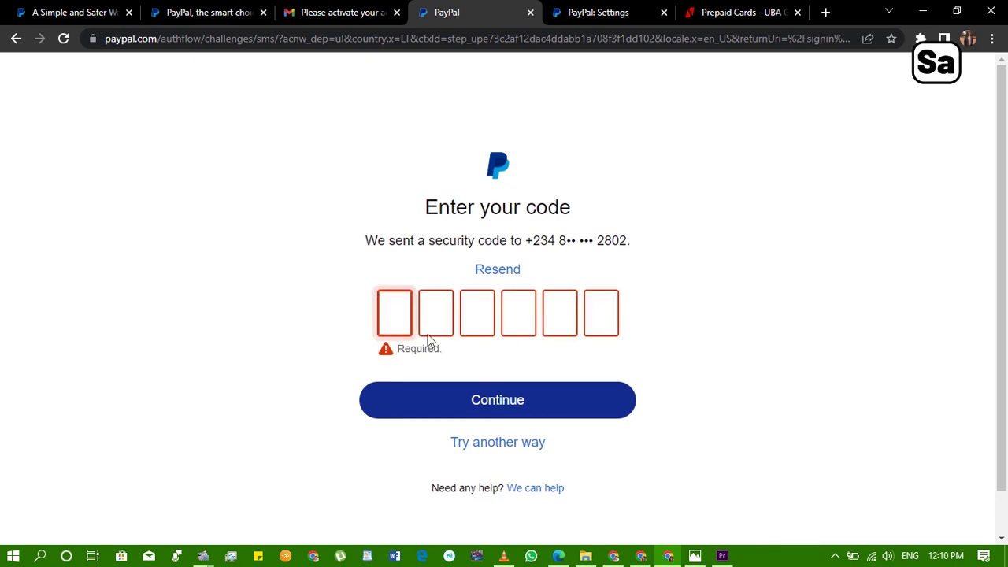